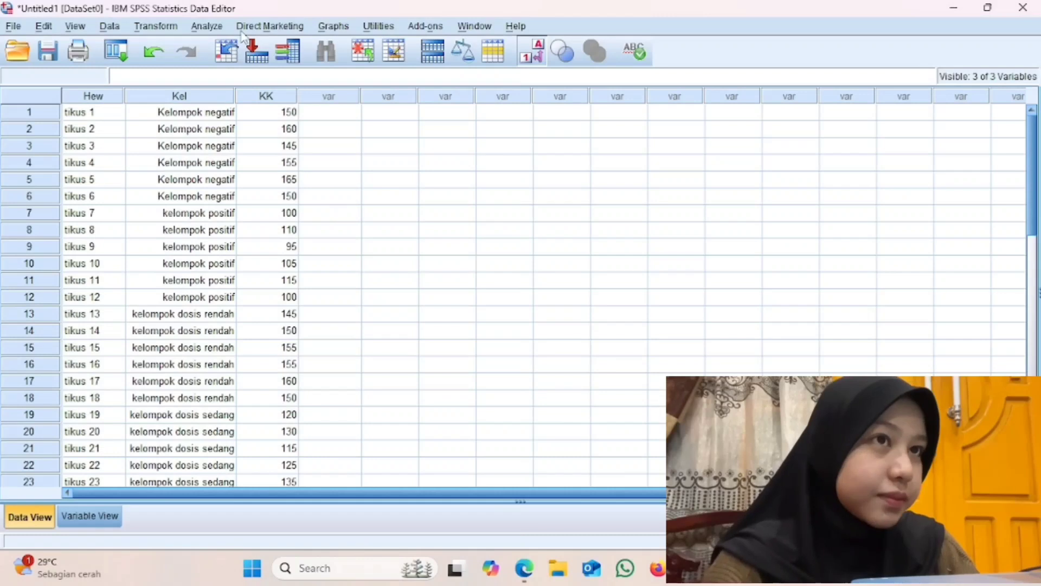
Review the variable definitions and the value labels assigned to the Kel group variable, then return to the data.
click(91, 516)
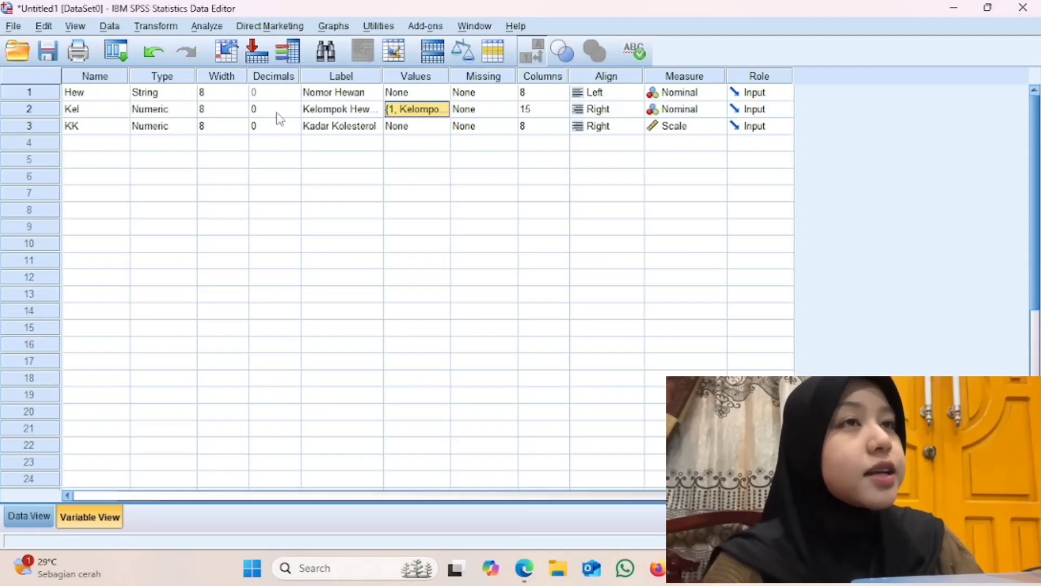
click(428, 109)
click(443, 109)
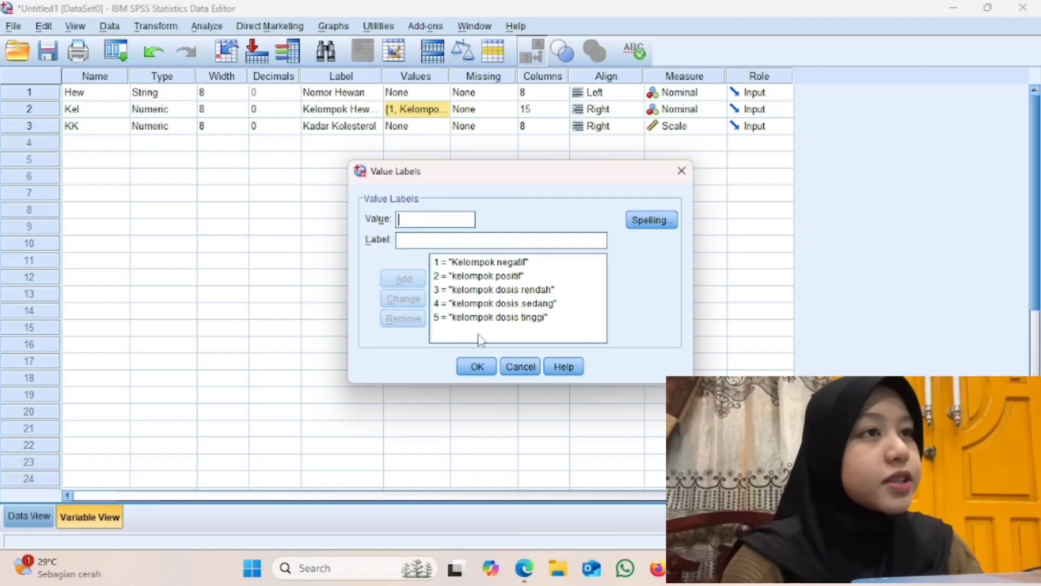
click(476, 367)
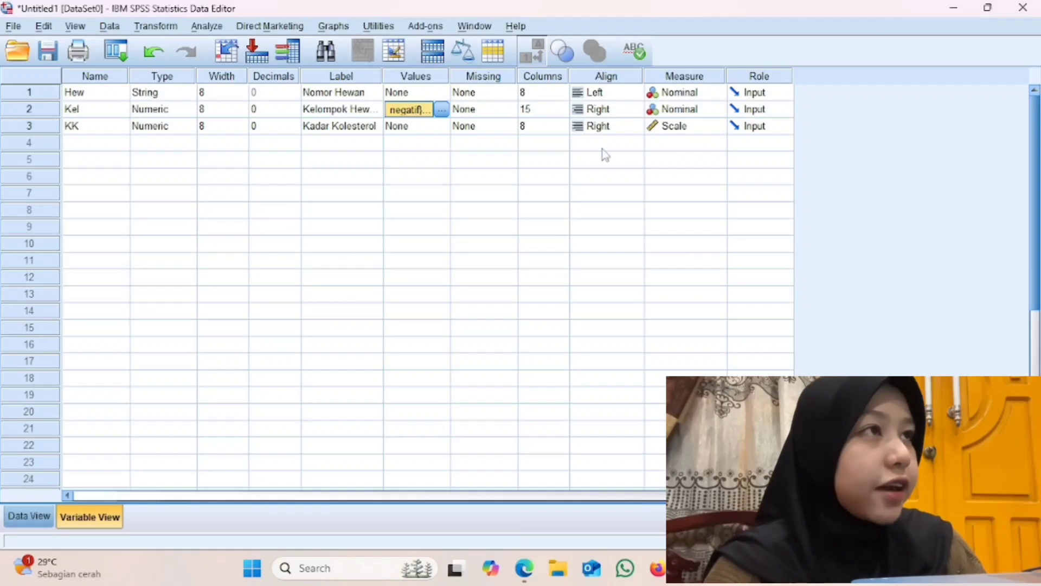
click(29, 517)
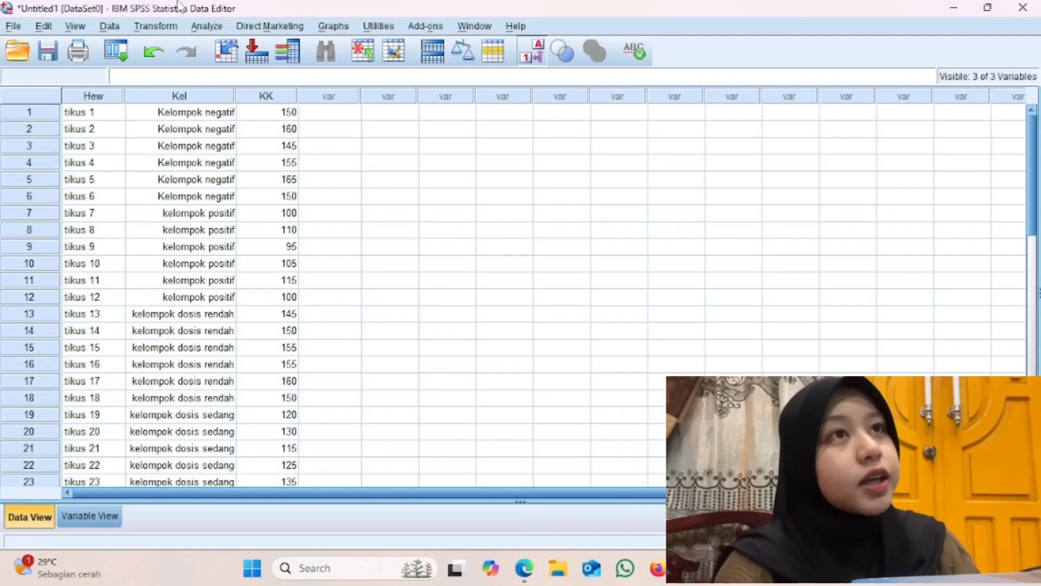
Run Explore on Kadar Kolesterol by Kelompok Hewan with descriptives at 95% confidence and normality plots with tests, and check the Tests of Normality table.
click(218, 27)
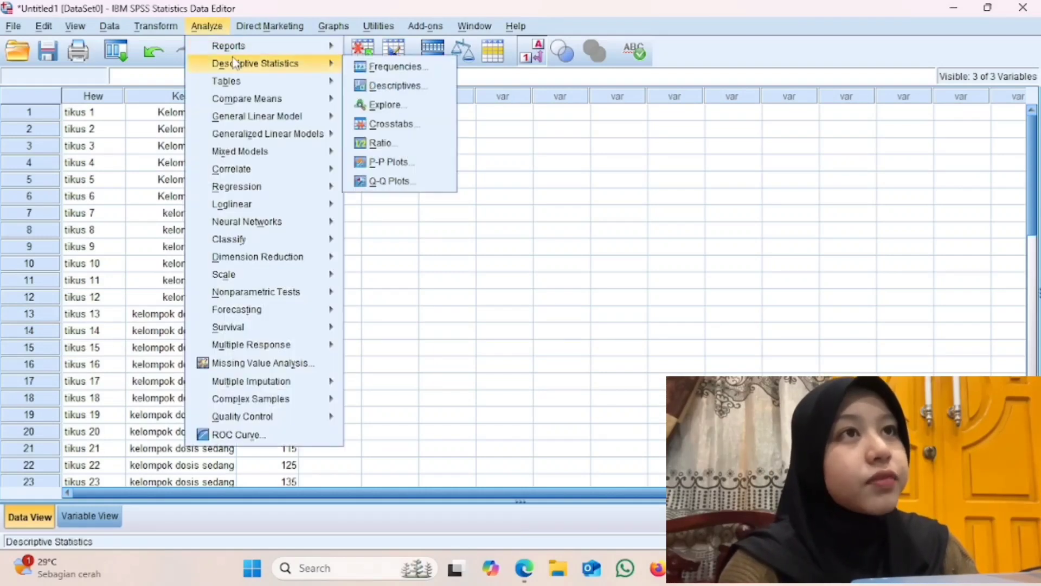
mouse_move(320, 81)
mouse_move(315, 63)
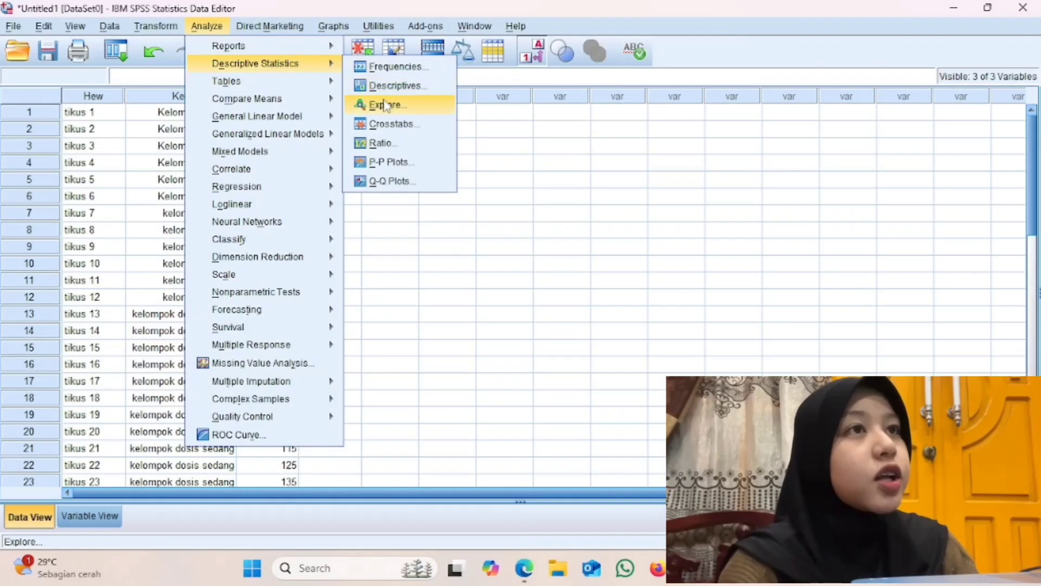
click(384, 102)
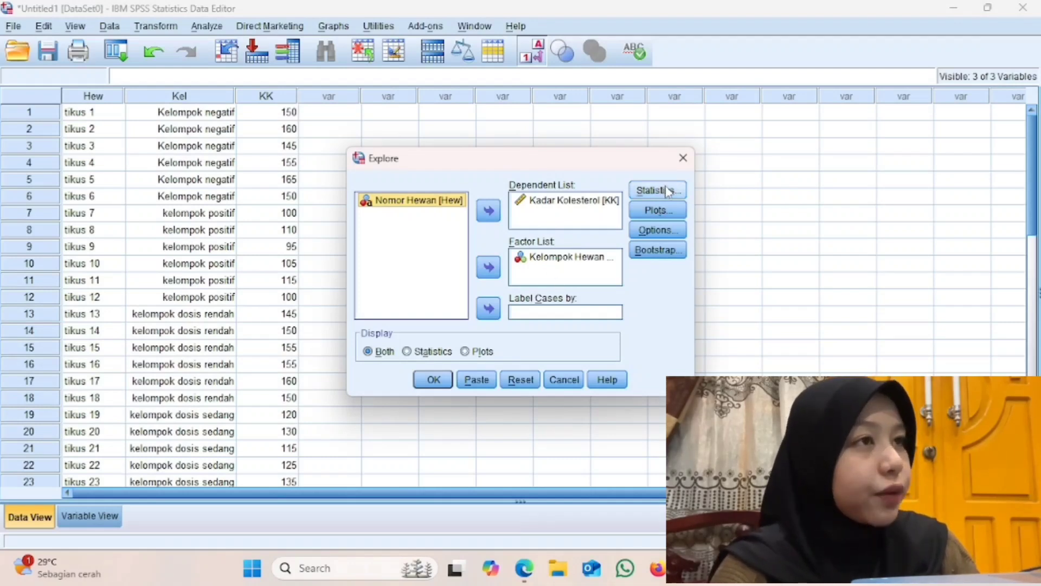
click(657, 189)
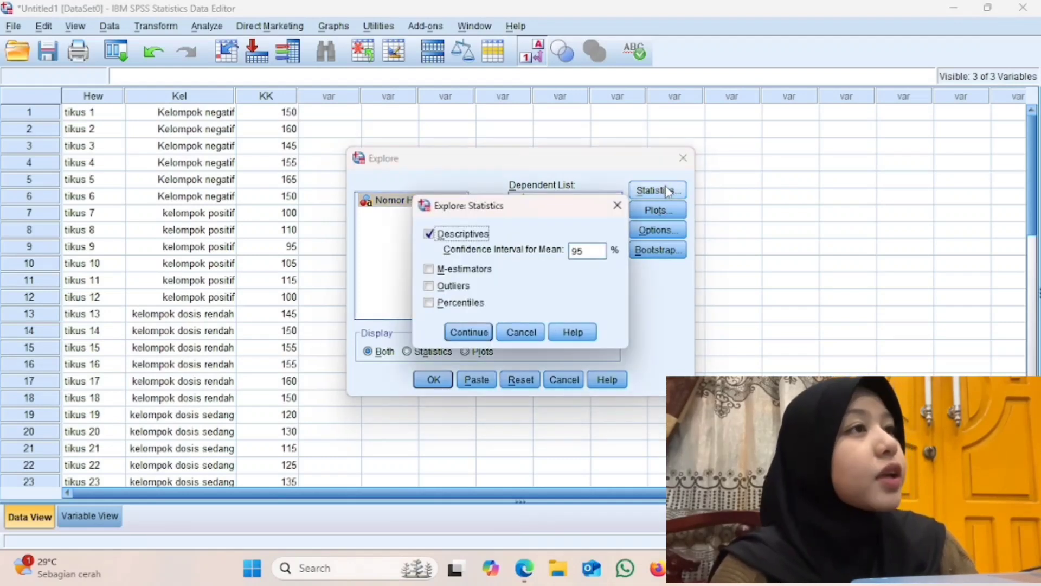
click(477, 331)
click(657, 210)
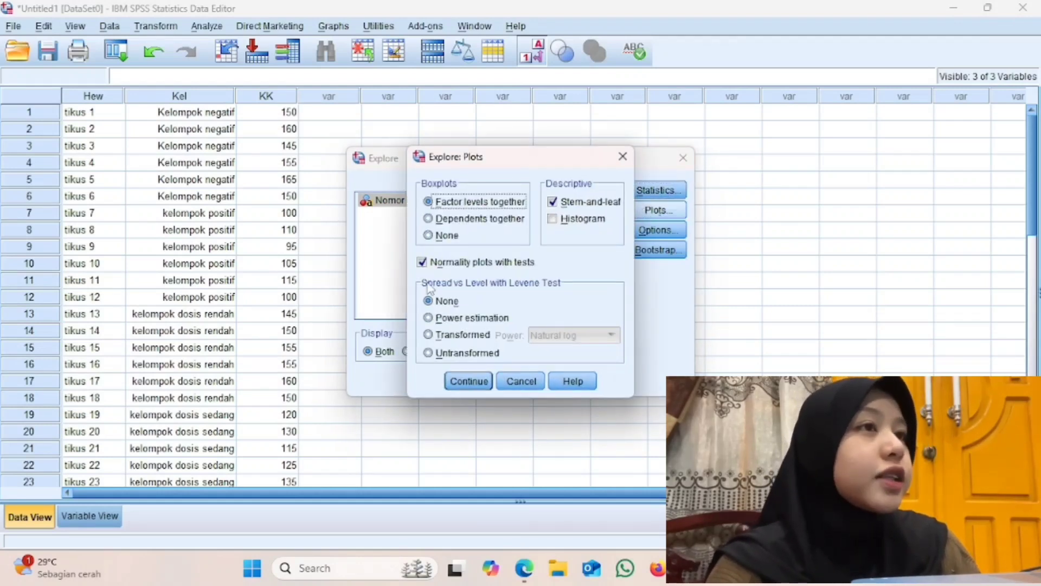
click(471, 381)
click(436, 380)
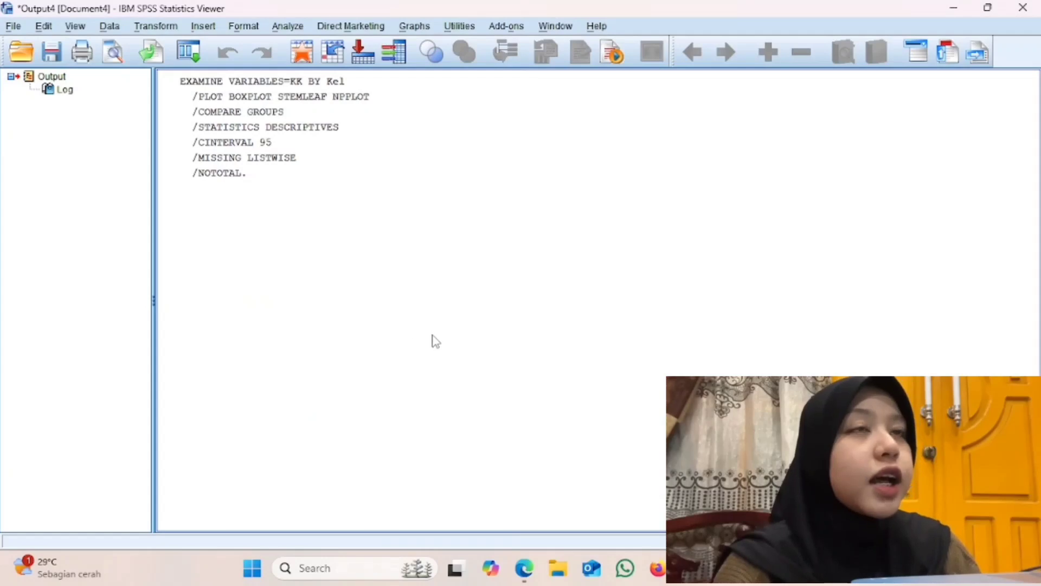
scroll(435, 248, down, 15)
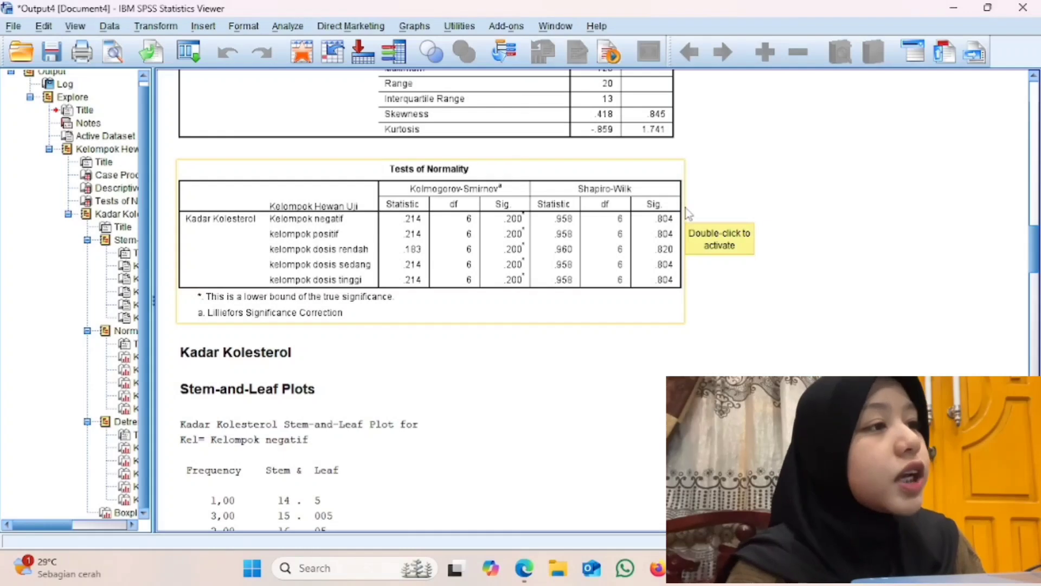
Set up a One-Way ANOVA of Kadar Kolesterol by Kelompok Hewan with the LSD post hoc test at significance level 0.05.
mouse_move(725, 569)
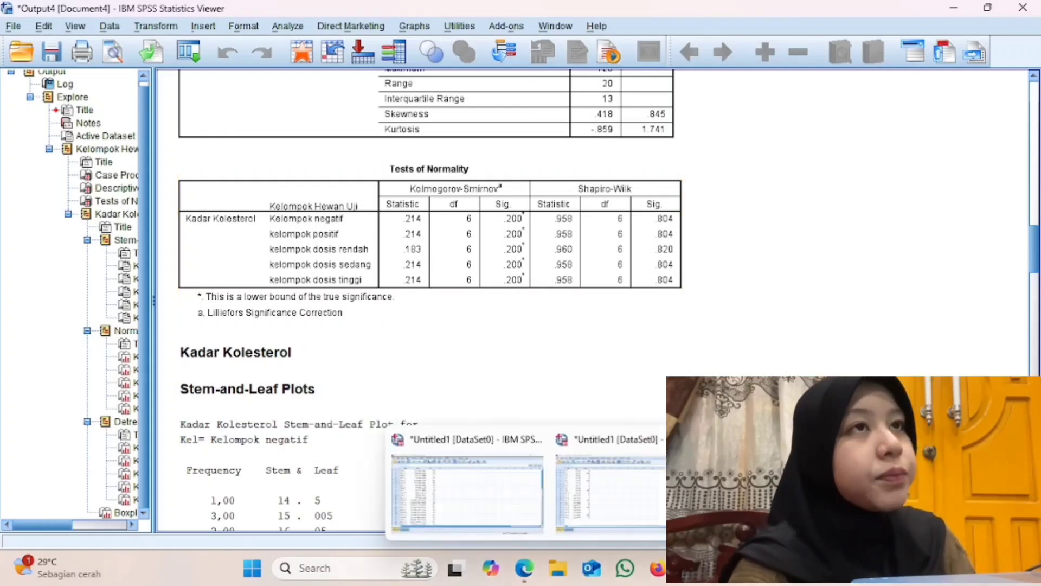
click(529, 518)
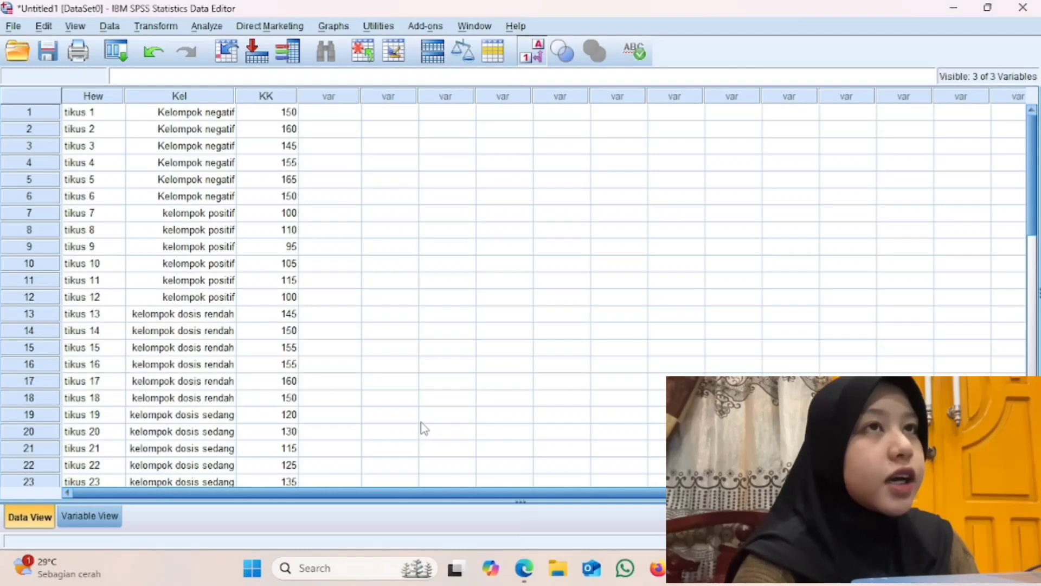
click(217, 26)
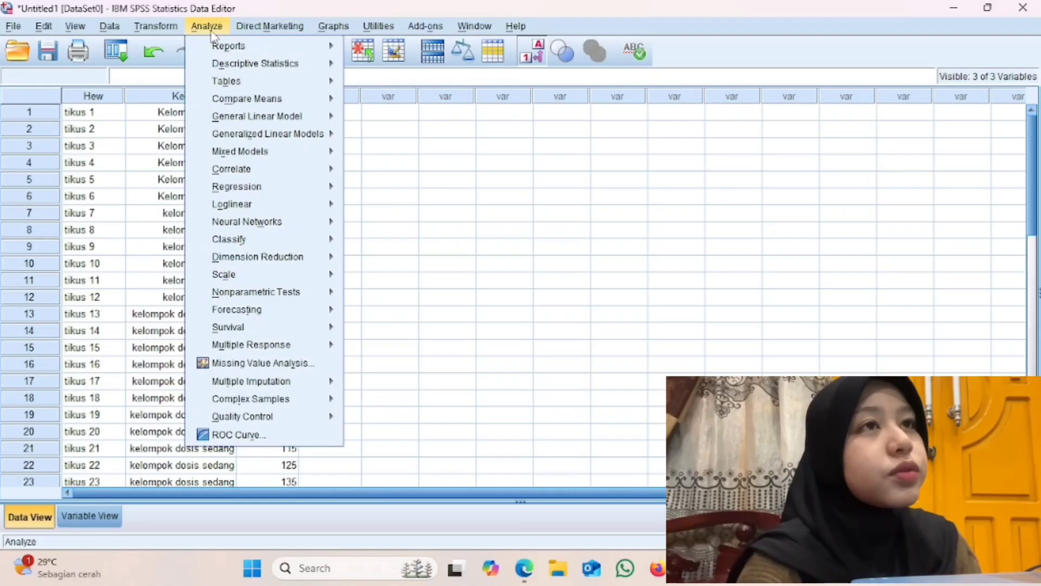
mouse_move(267, 101)
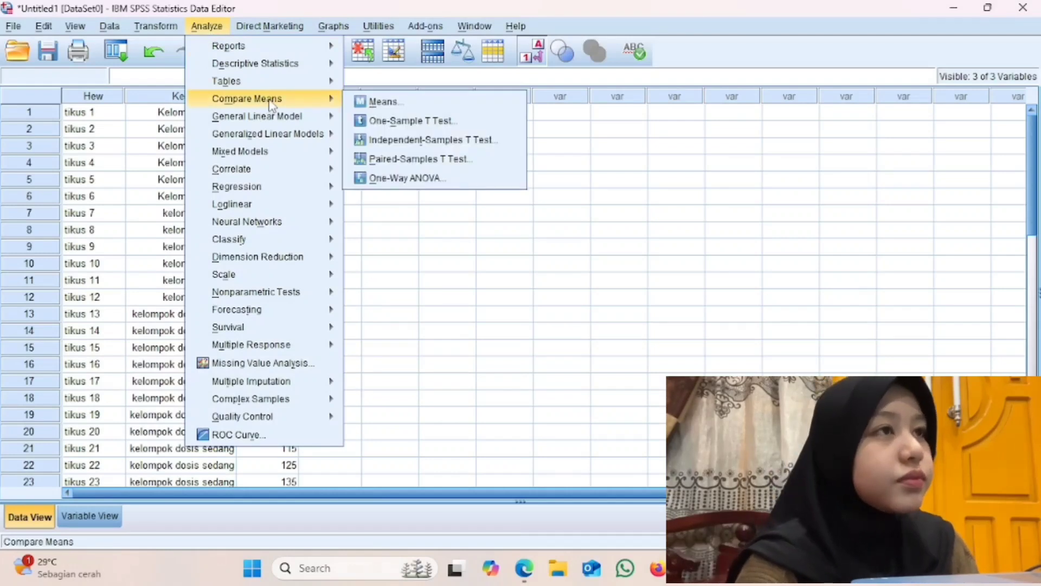
click(377, 181)
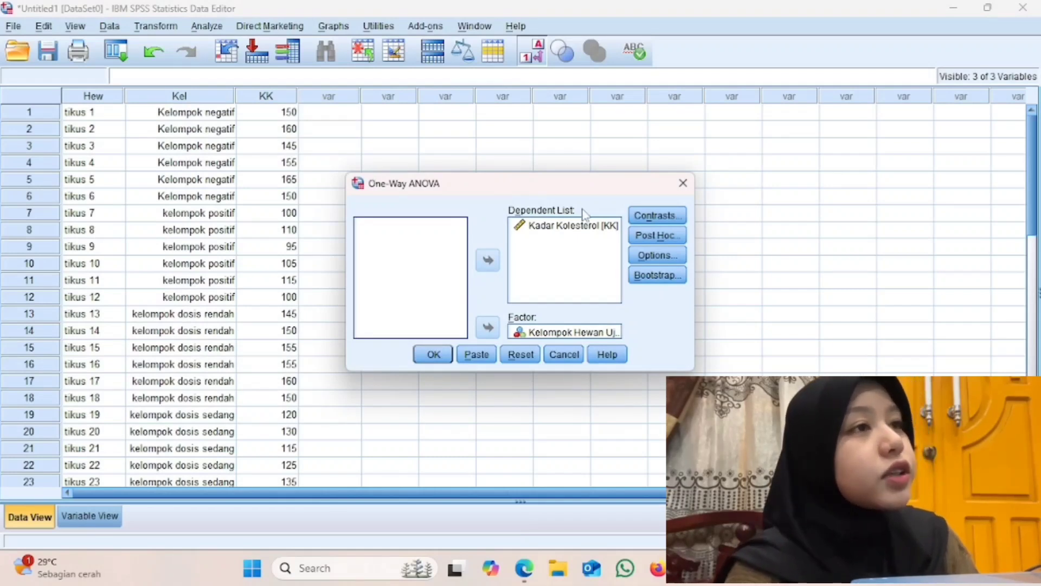
click(656, 237)
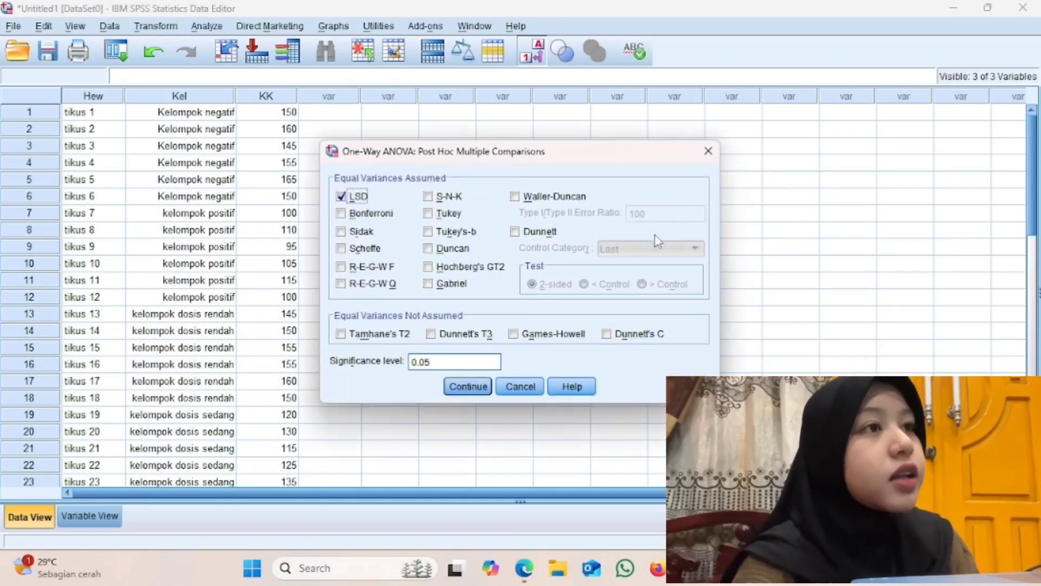
click(358, 196)
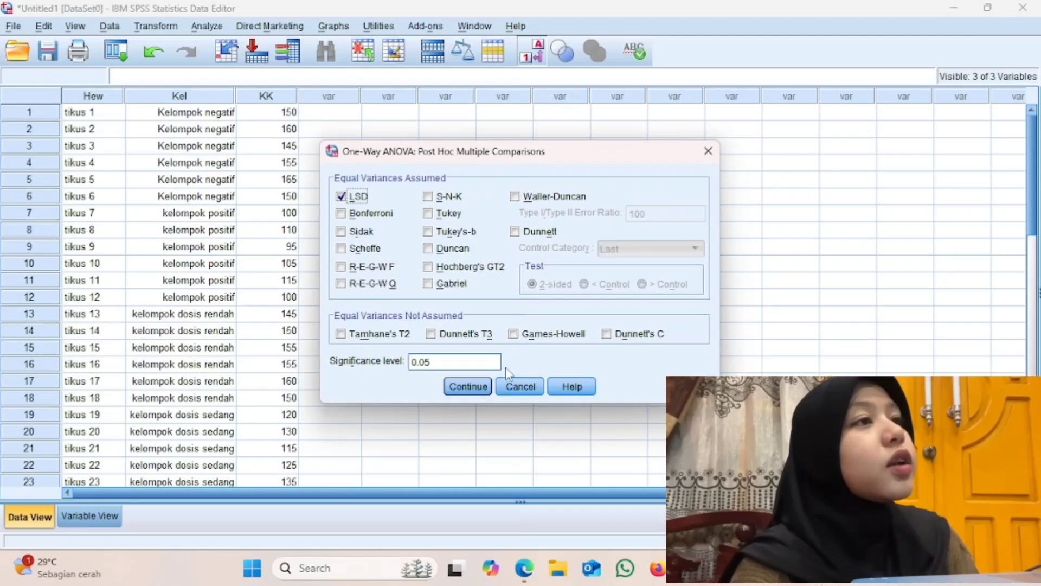
click(481, 387)
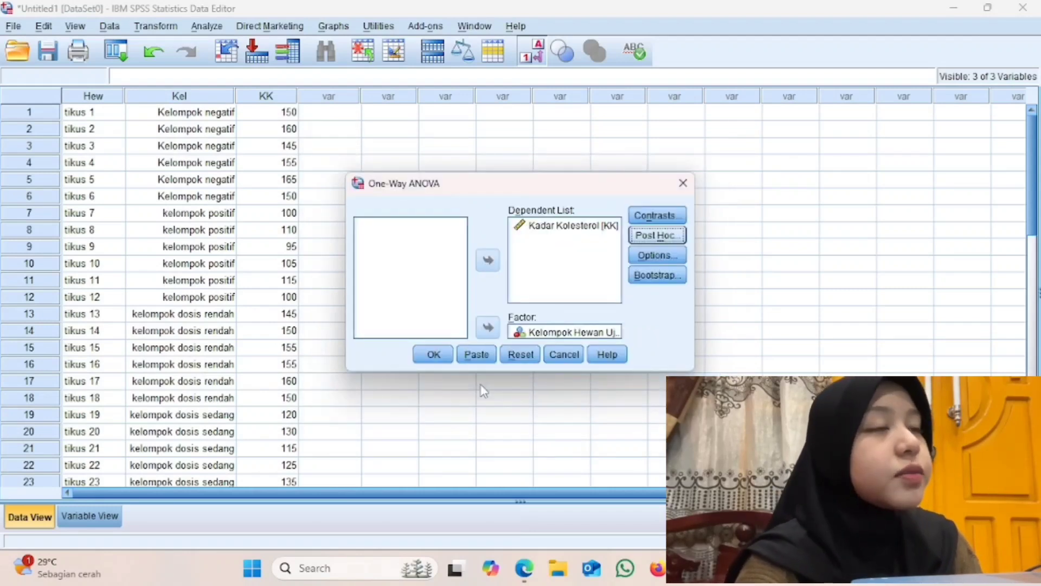
Include the homogeneity of variance test in the One-Way ANOVA options and run the analysis.
click(657, 255)
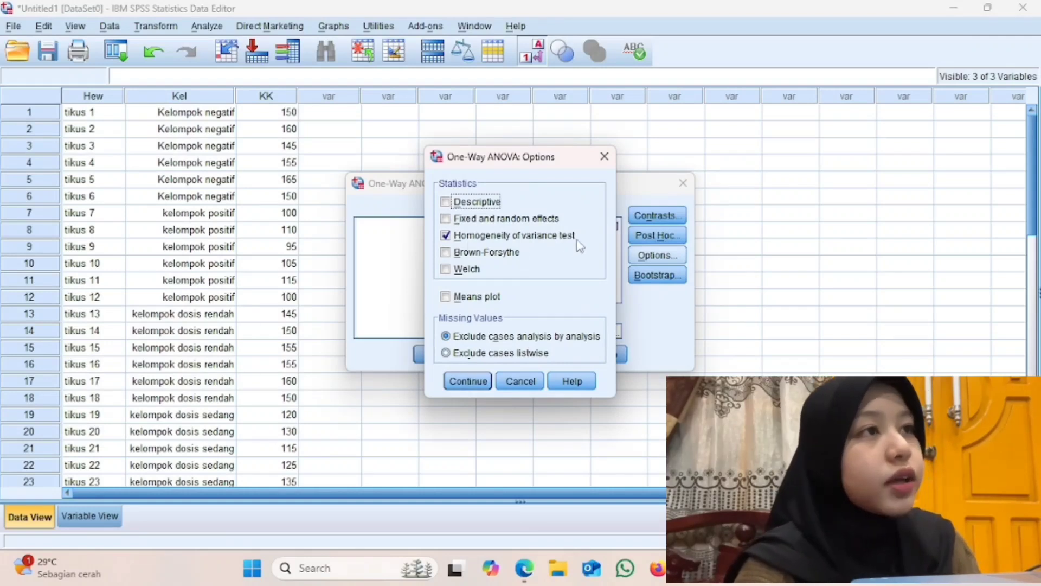
click(468, 382)
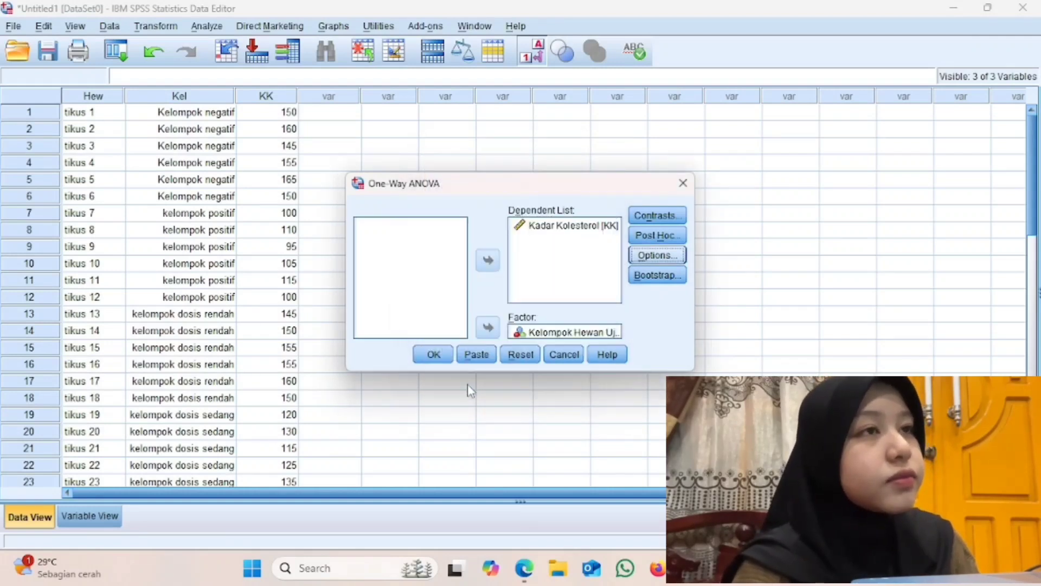
click(433, 358)
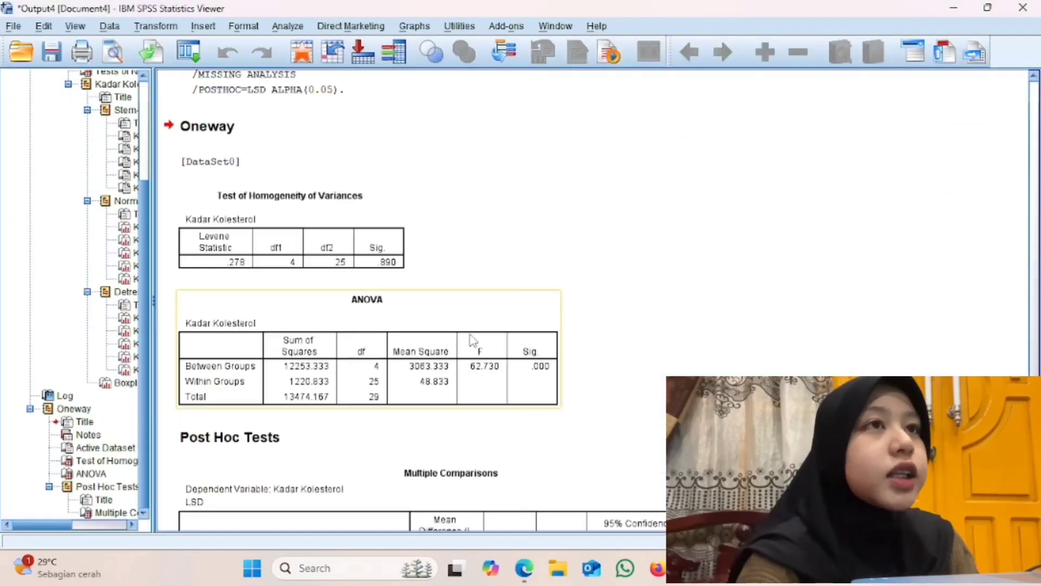
Examine the homogeneity of variances, ANOVA and LSD multiple comparisons tables in the output.
scroll(499, 351, up, 5)
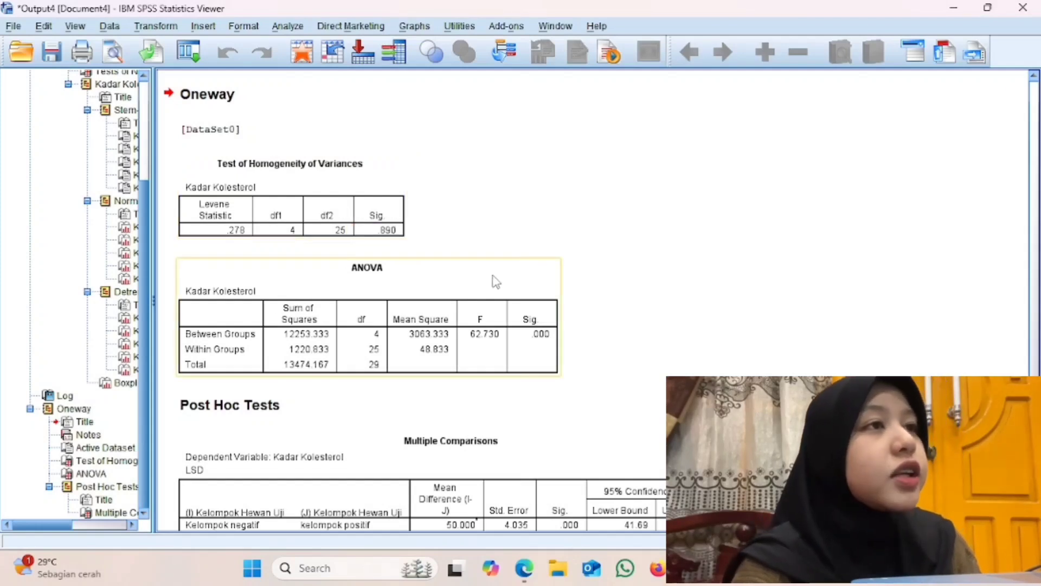
scroll(496, 276, down, 3)
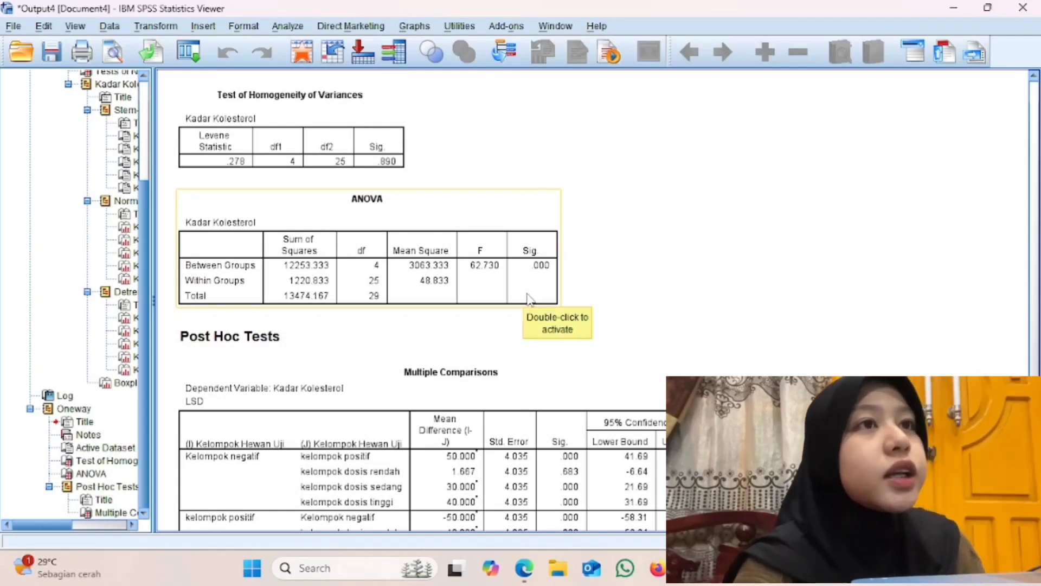
scroll(528, 298, down, 3)
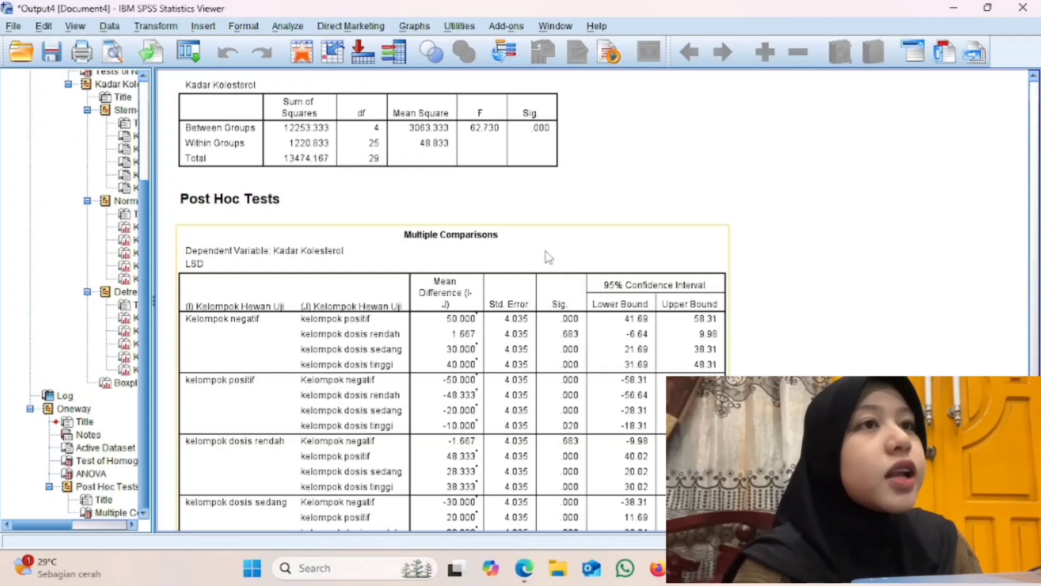
scroll(549, 257, down, 2)
scroll(539, 257, down, 2)
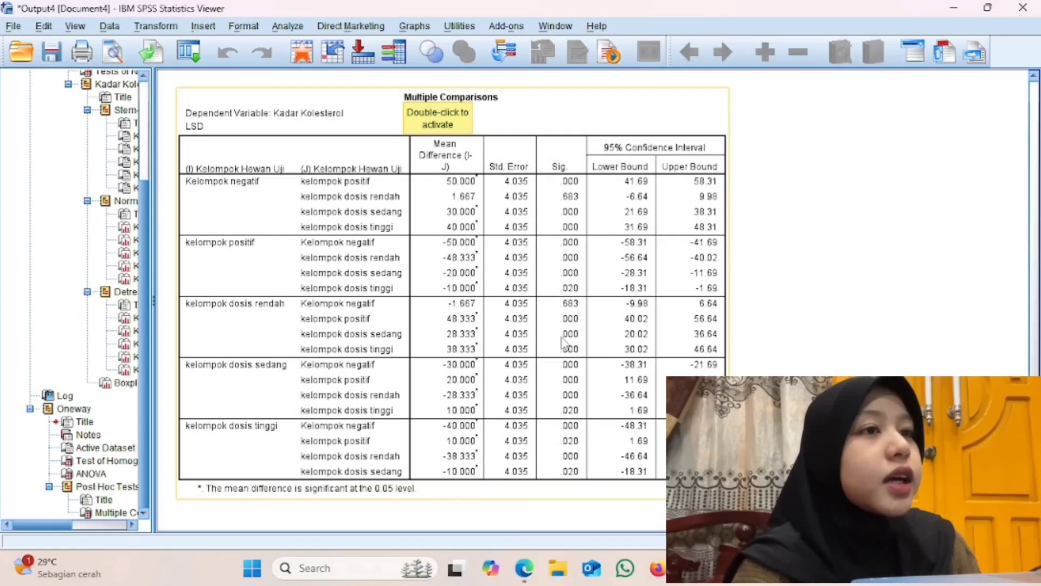
In the data set, set up a recode of KK into the different variable kk2 labelled "kategori kadar kolesterol".
mouse_move(692, 567)
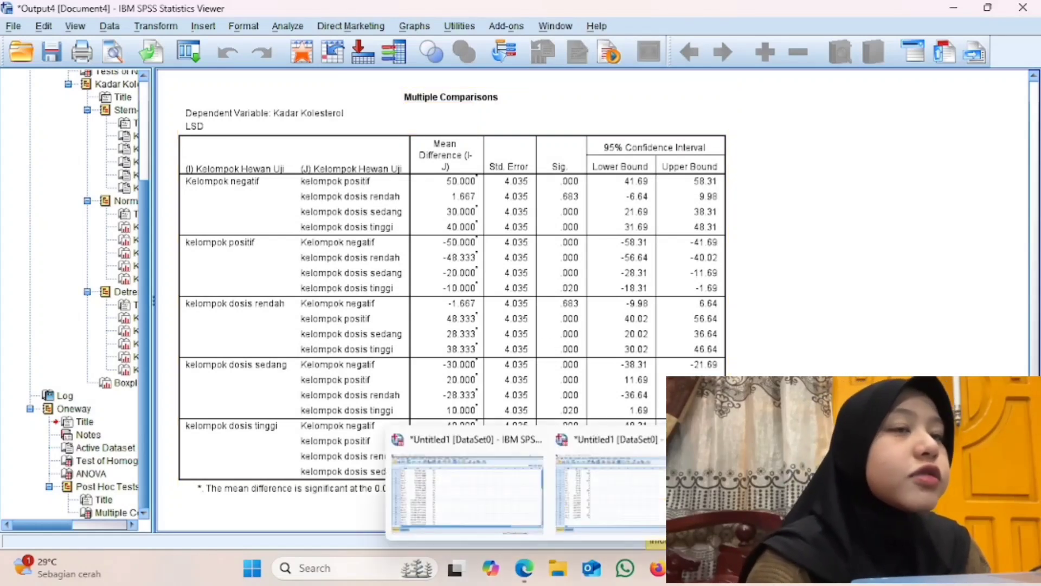
click(422, 485)
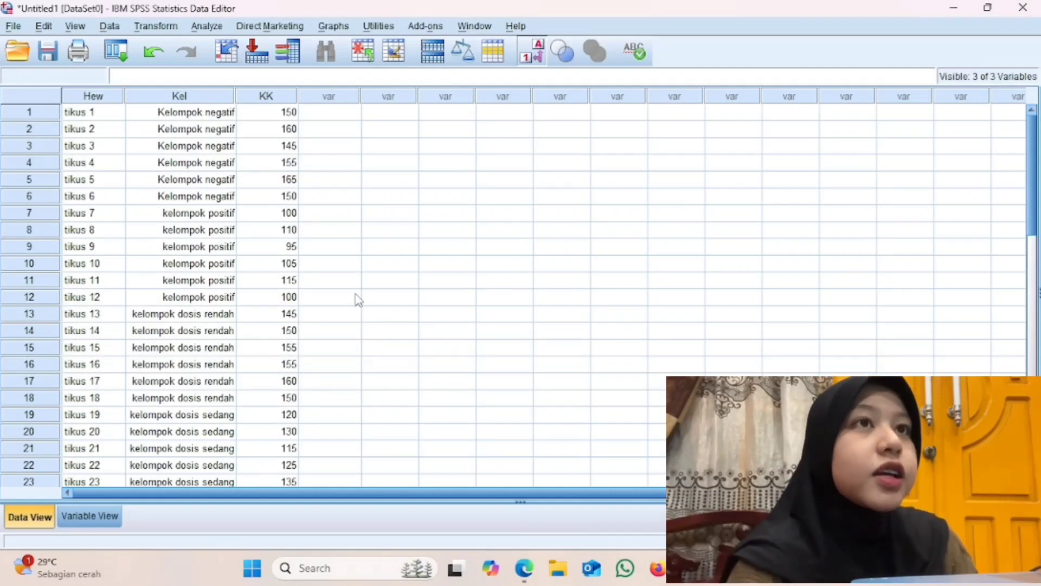
click(156, 26)
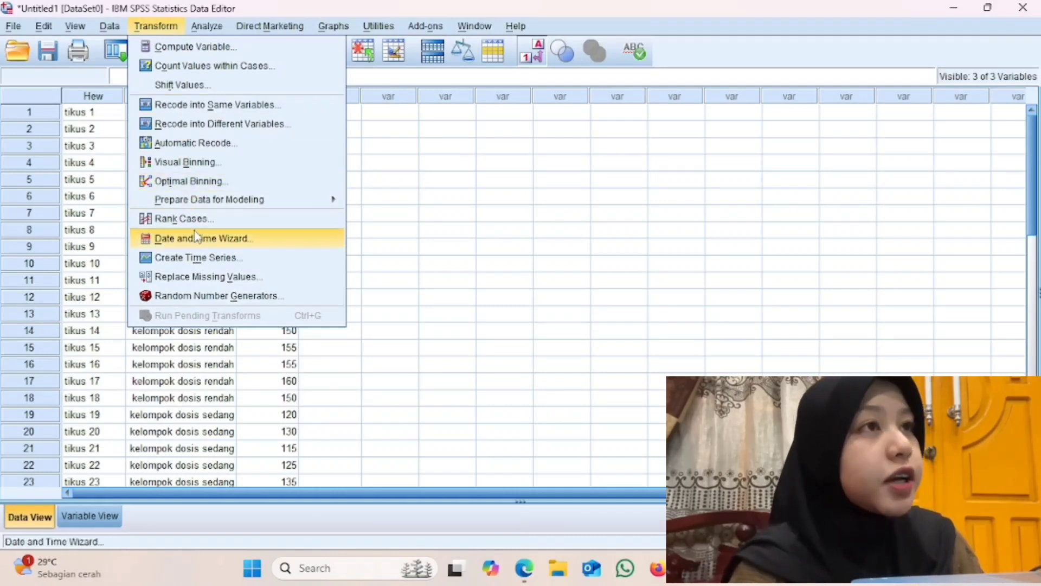
click(221, 124)
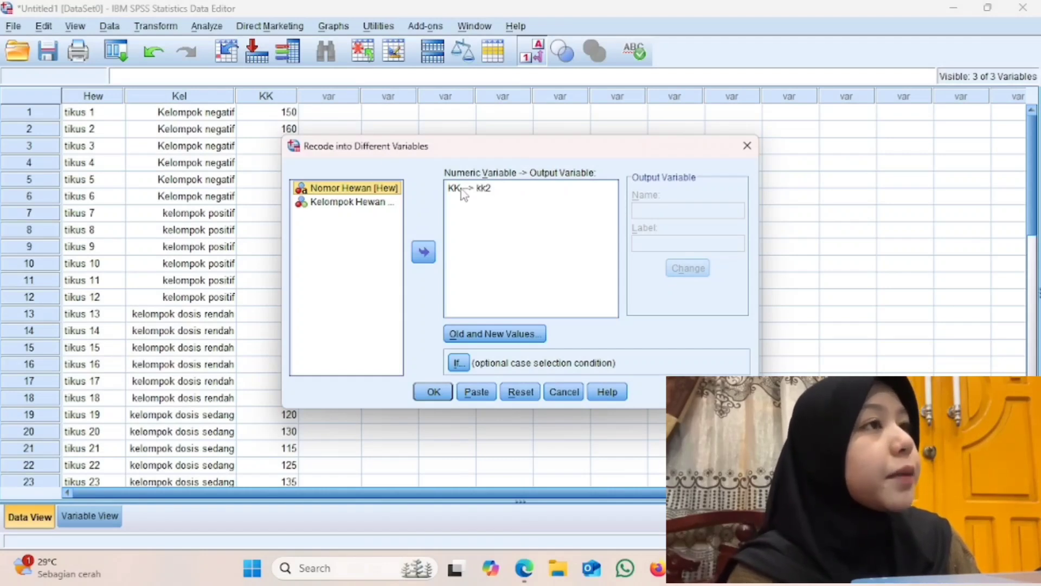
click(564, 190)
click(671, 209)
click(671, 210)
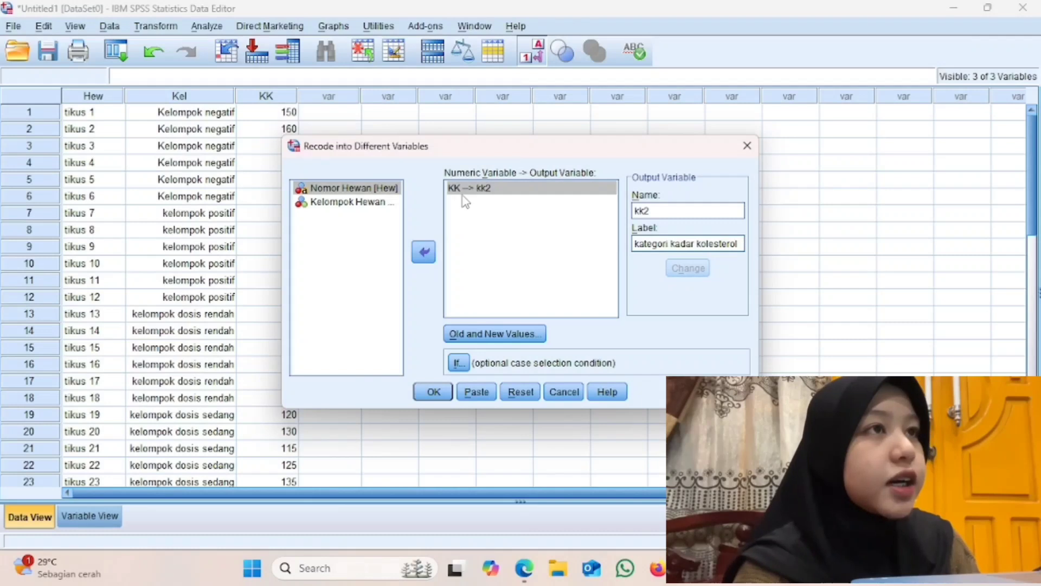
Run the recode of KK into kk2 with 90 thru 119 as 1, 120 thru 139 as 2, and 140 thru Highest as 3.
click(514, 337)
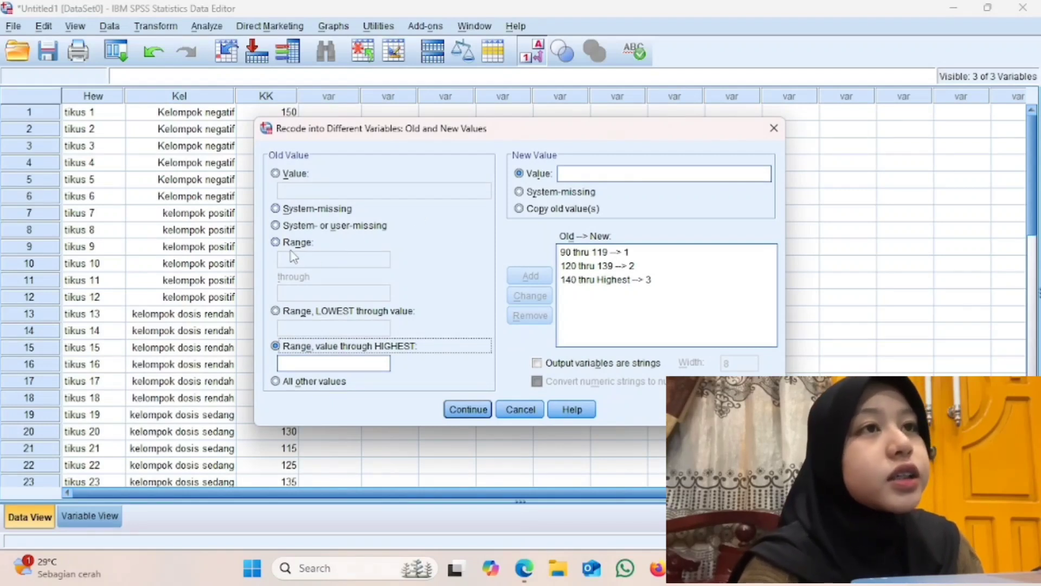
click(276, 242)
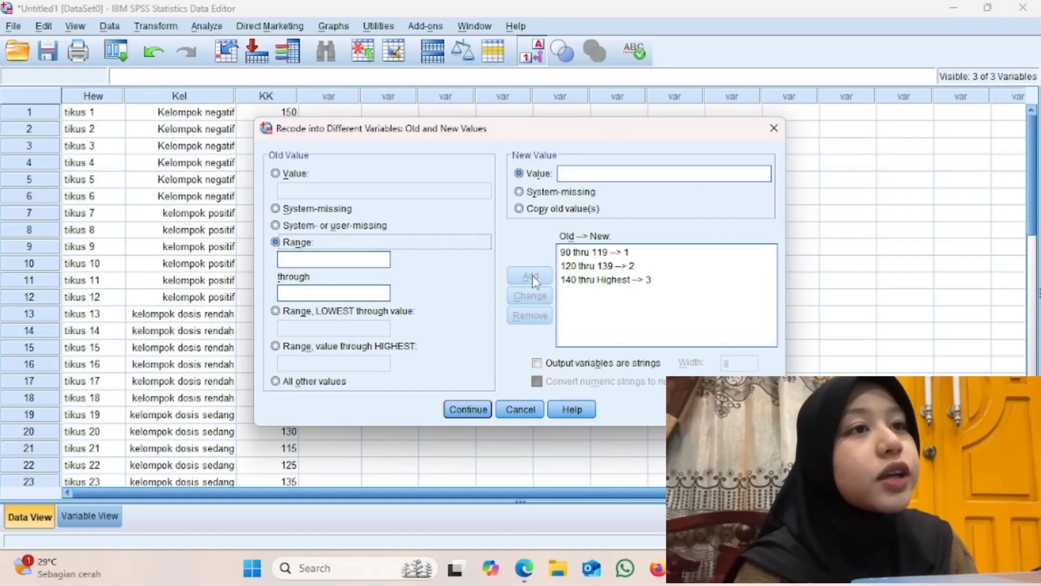
click(276, 347)
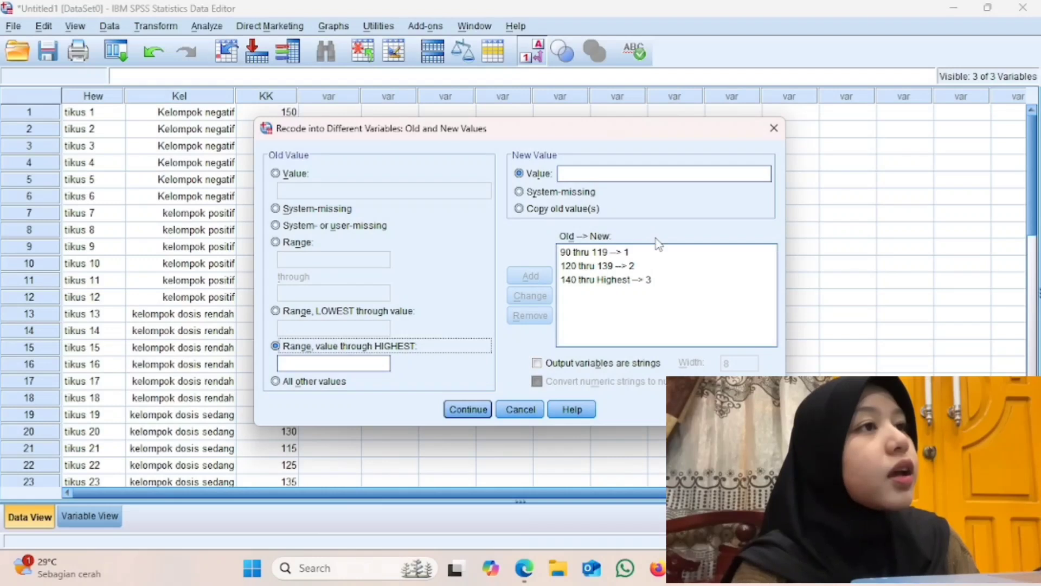
click(462, 412)
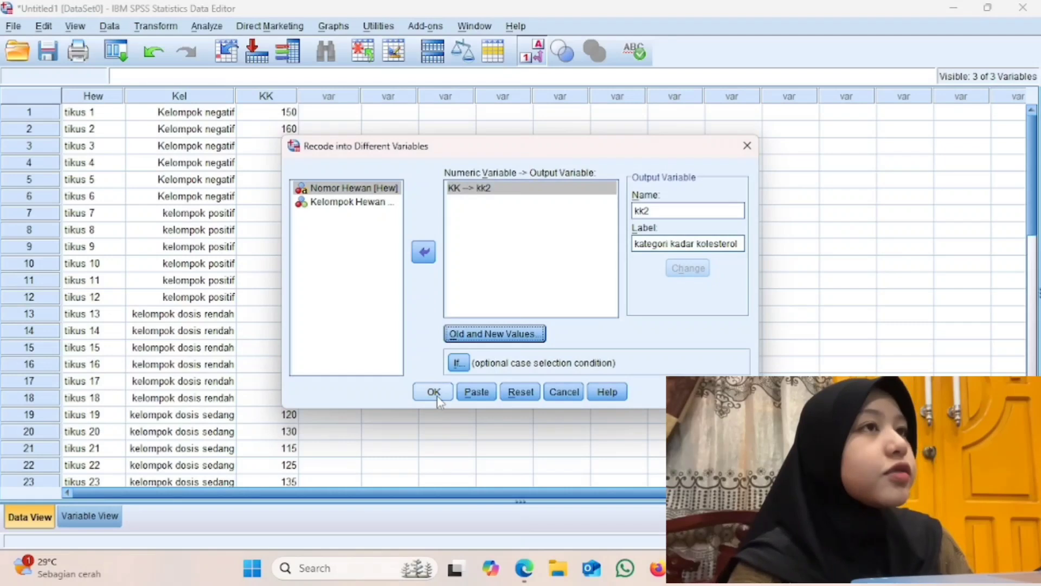
click(434, 392)
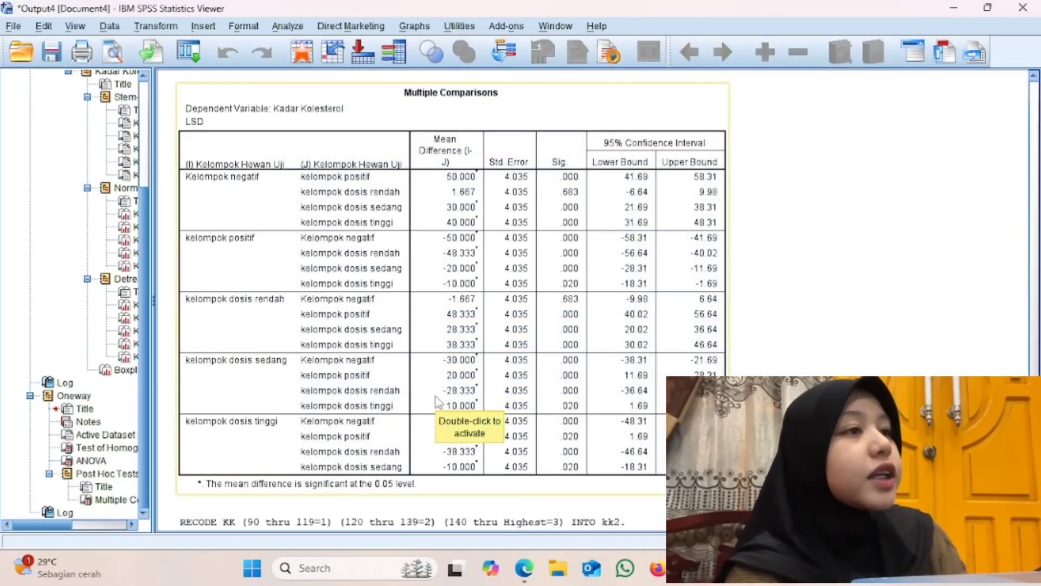
In the data set's variable definitions, add the value label "normal" for value 1 of kk2.
click(725, 568)
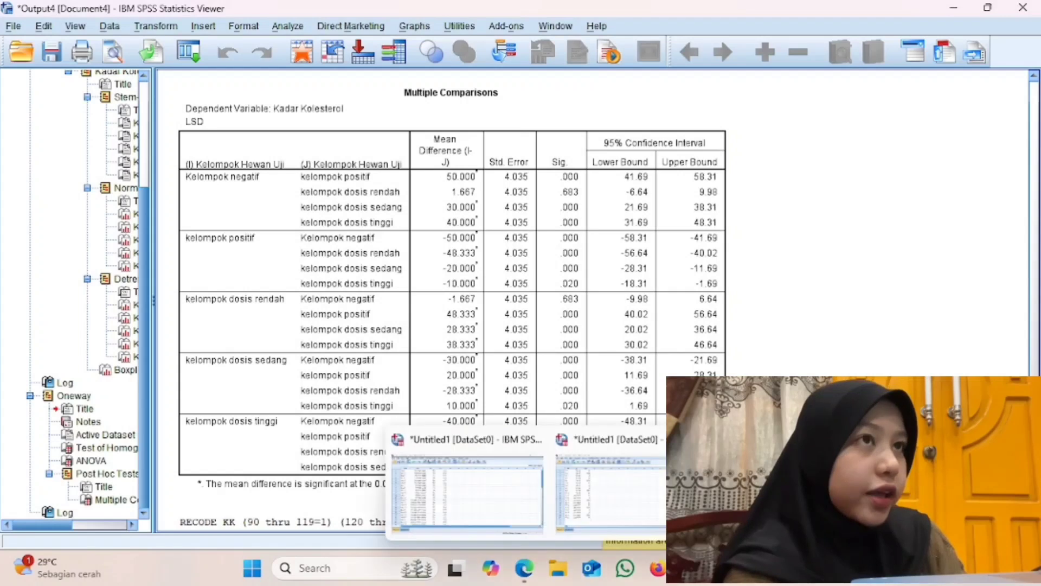
click(495, 523)
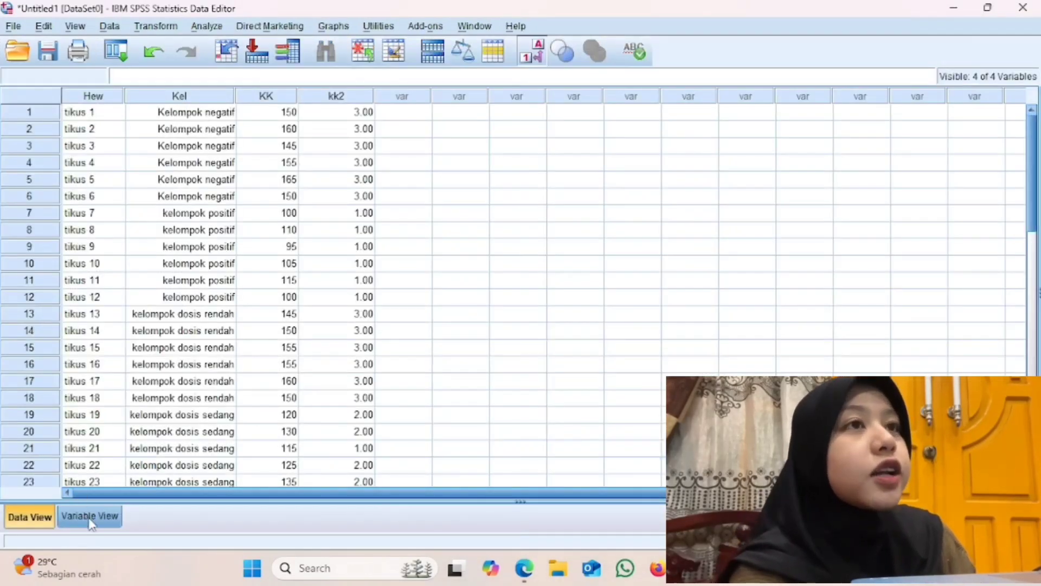
click(89, 516)
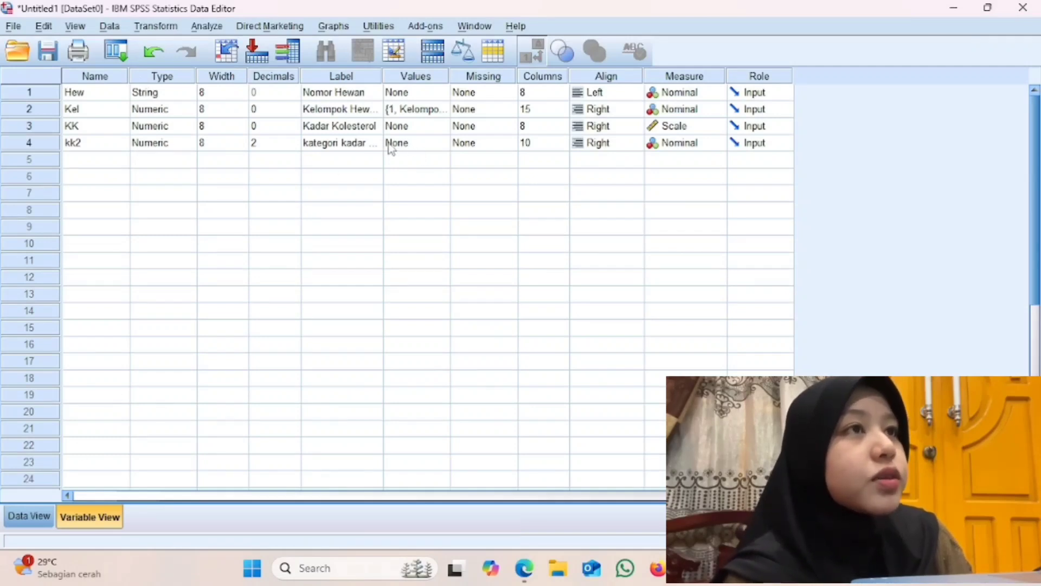
click(420, 146)
click(442, 143)
click(448, 218)
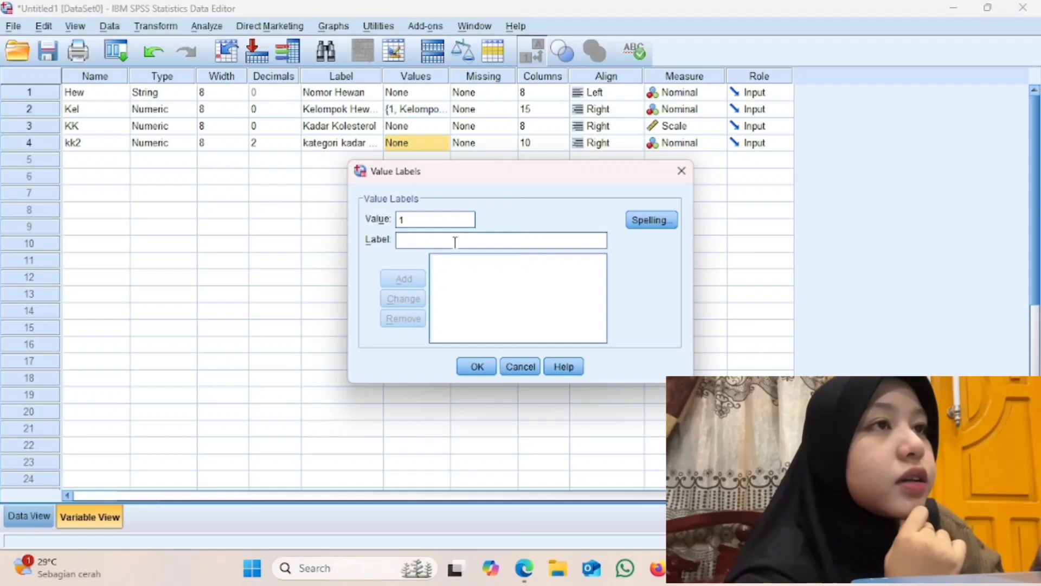
click(456, 242)
text(normal)
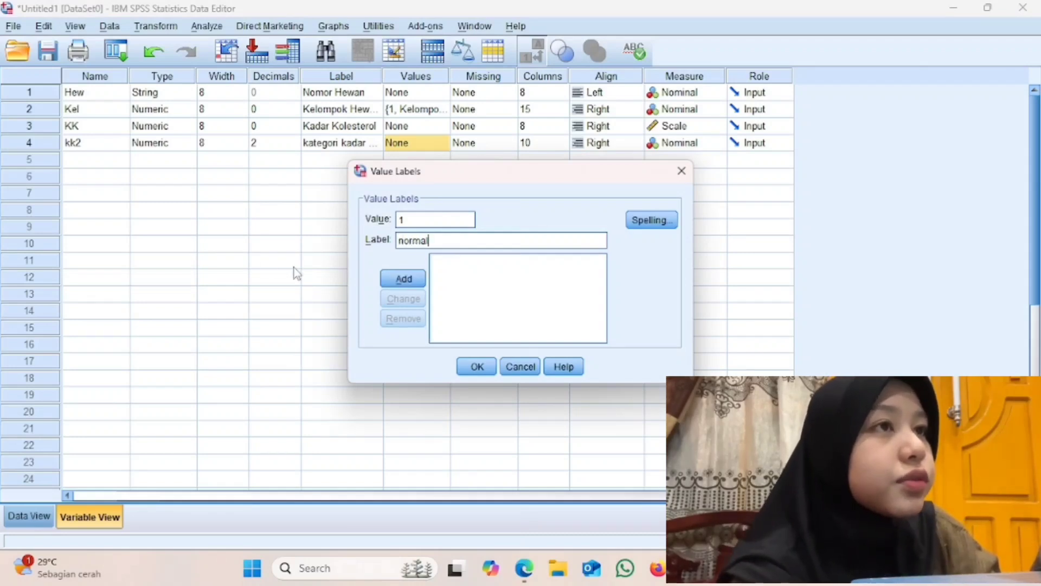
click(403, 279)
Add the kk2 value labels 2 = "sedang" and 3 = "tinggi" and accept the value labels.
text(2)
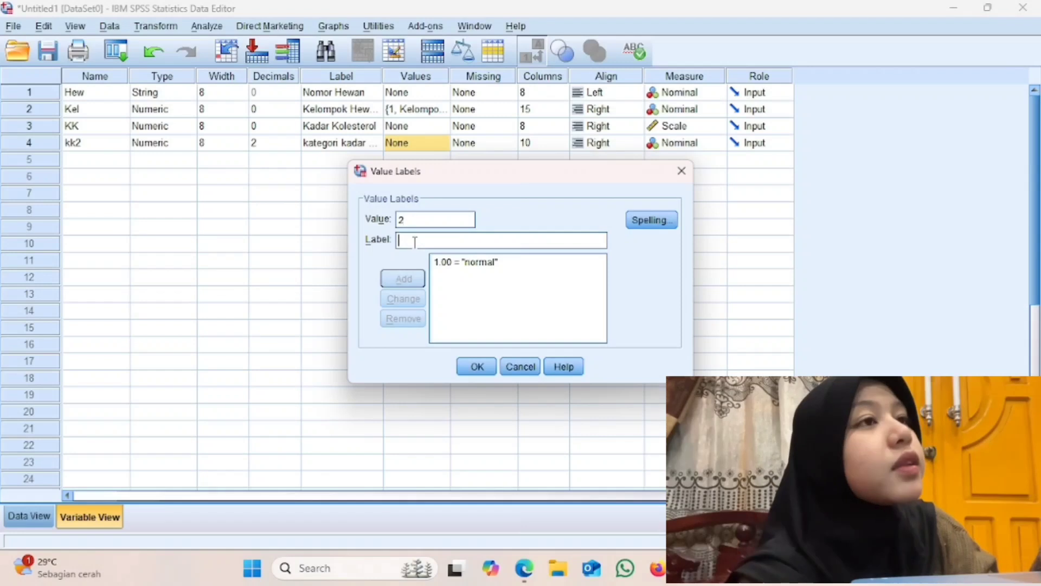
click(417, 242)
text(s)
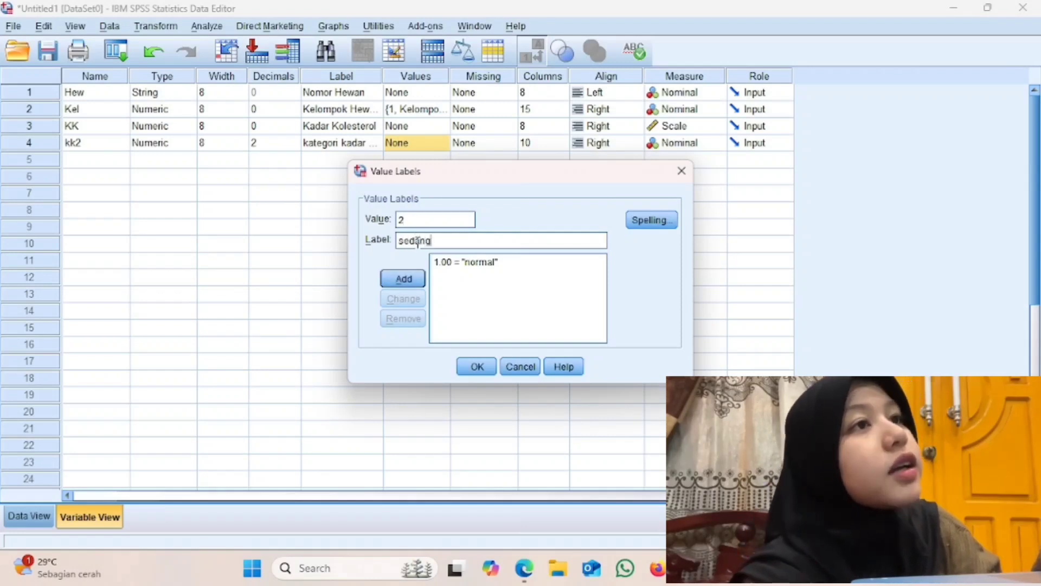
text(edang)
click(403, 279)
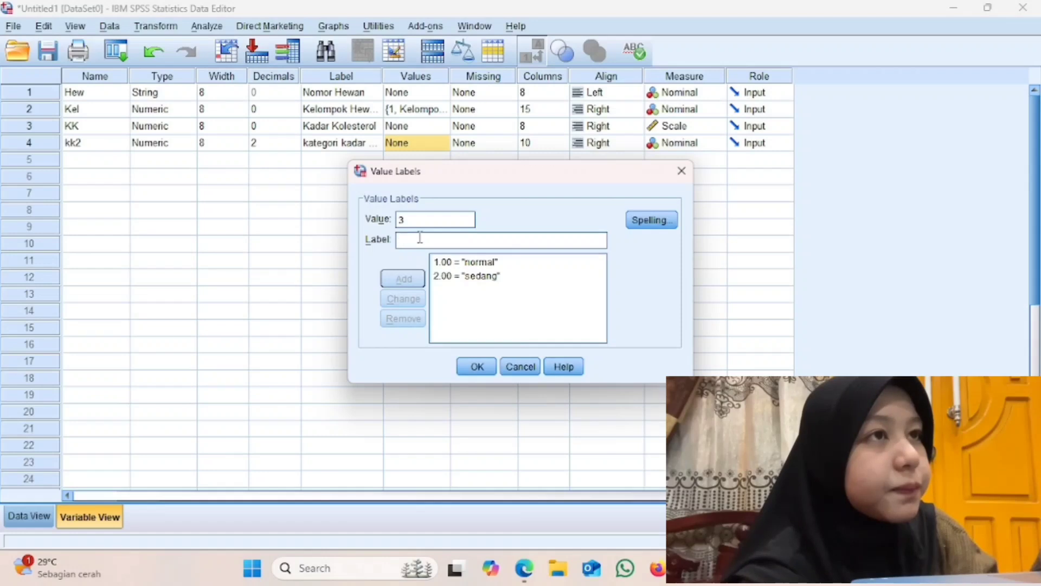
click(419, 239)
text(tinggi)
click(403, 279)
click(473, 368)
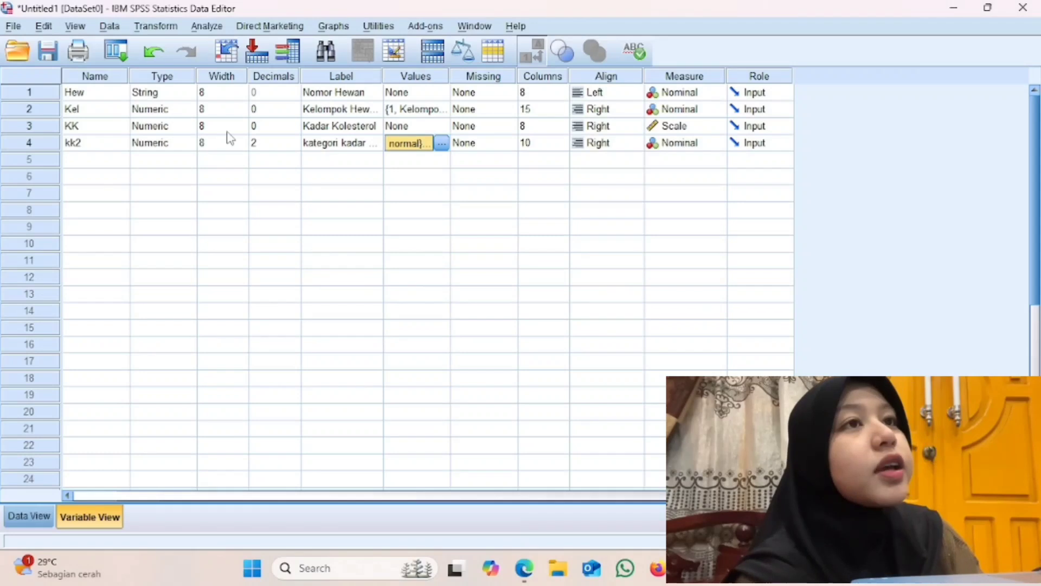
Set the decimals of kk2 to 0 and return to the case data.
click(274, 143)
click(293, 146)
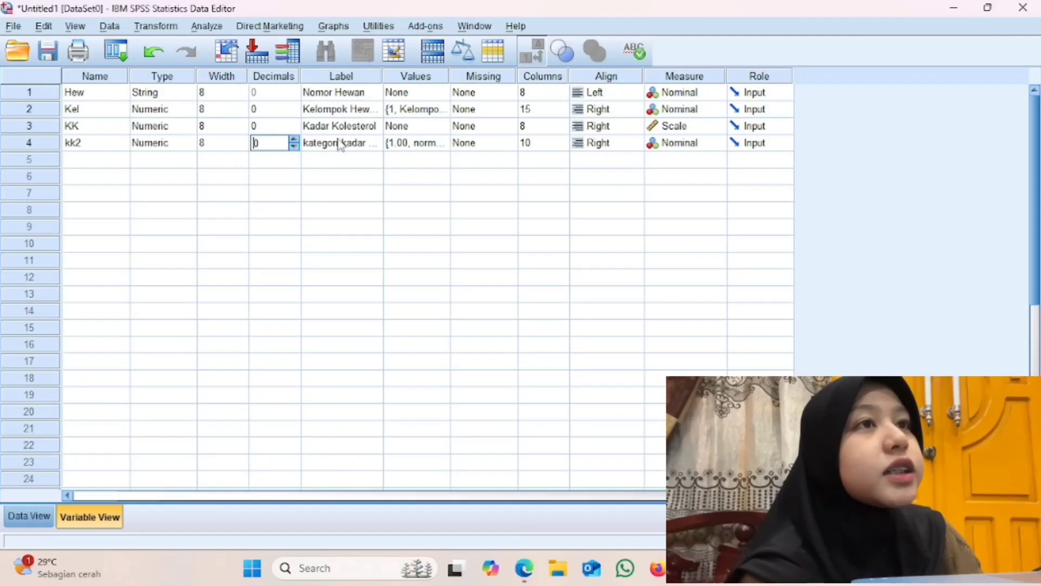
click(28, 515)
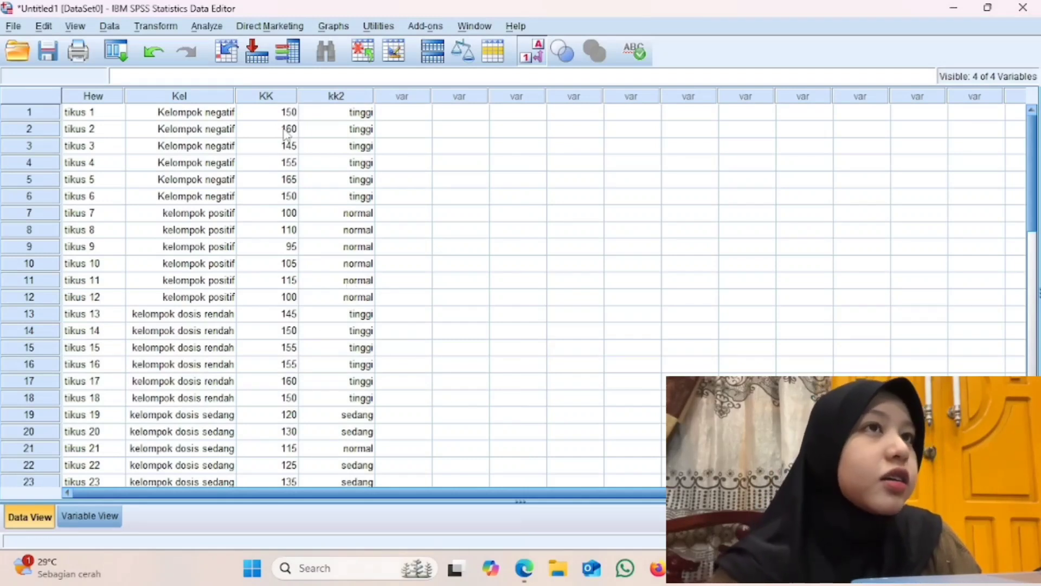
Set up a legacy K Independent Samples Kruskal-Wallis H test with kategori kadar kolesterol as the test variable.
click(206, 27)
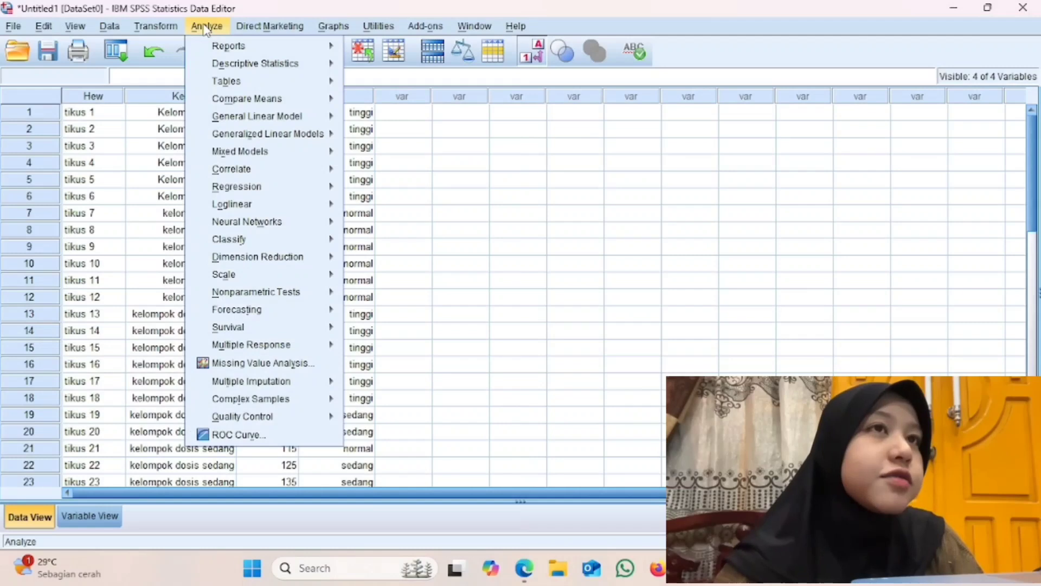
mouse_move(277, 298)
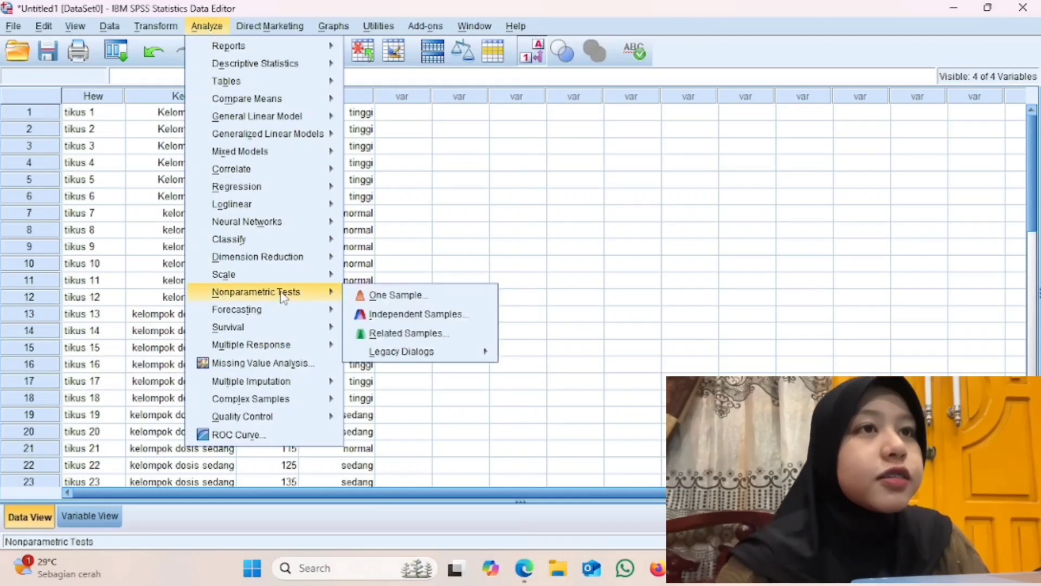
mouse_move(413, 351)
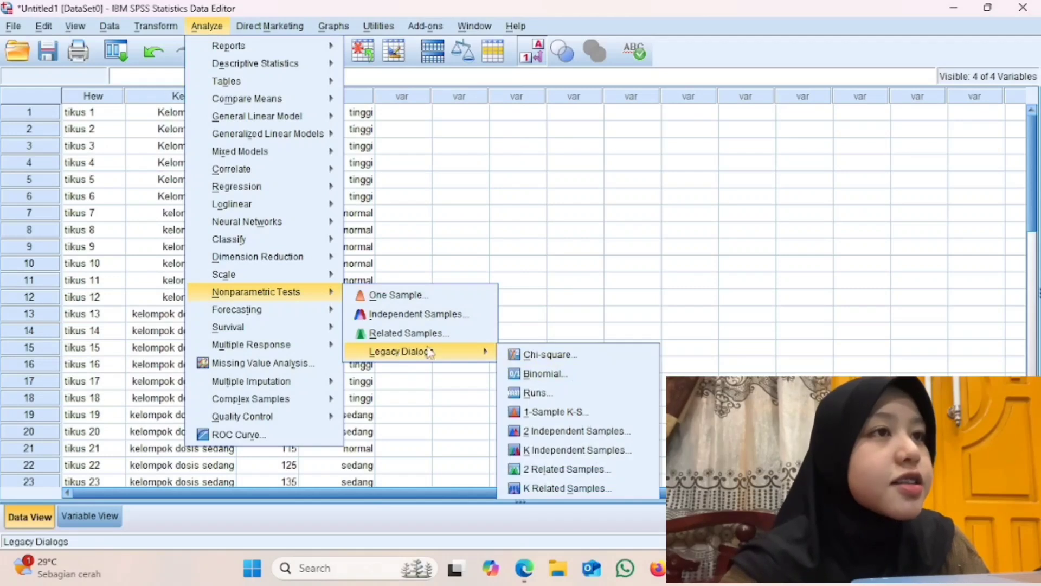
click(561, 456)
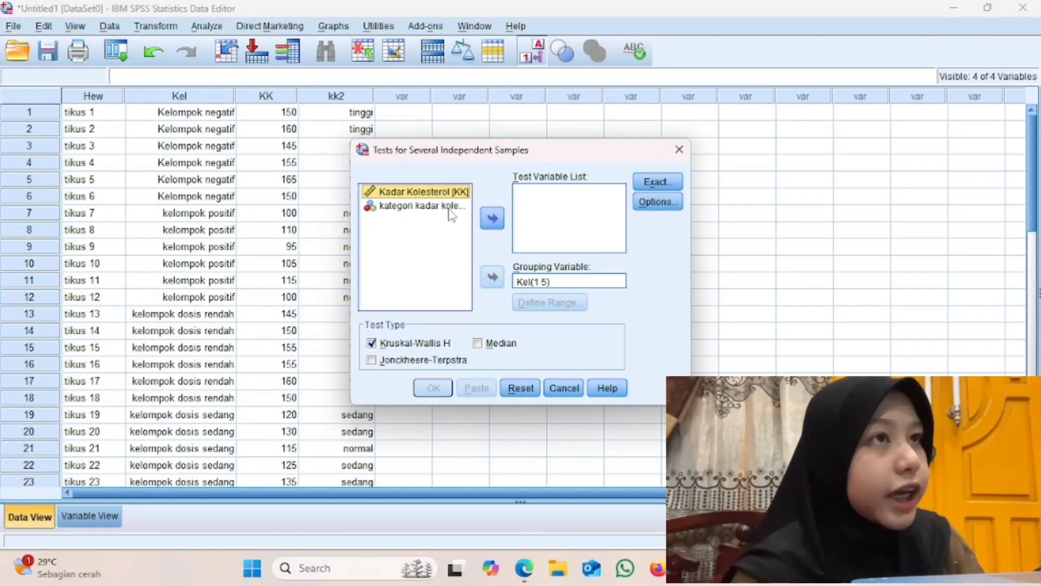
click(429, 211)
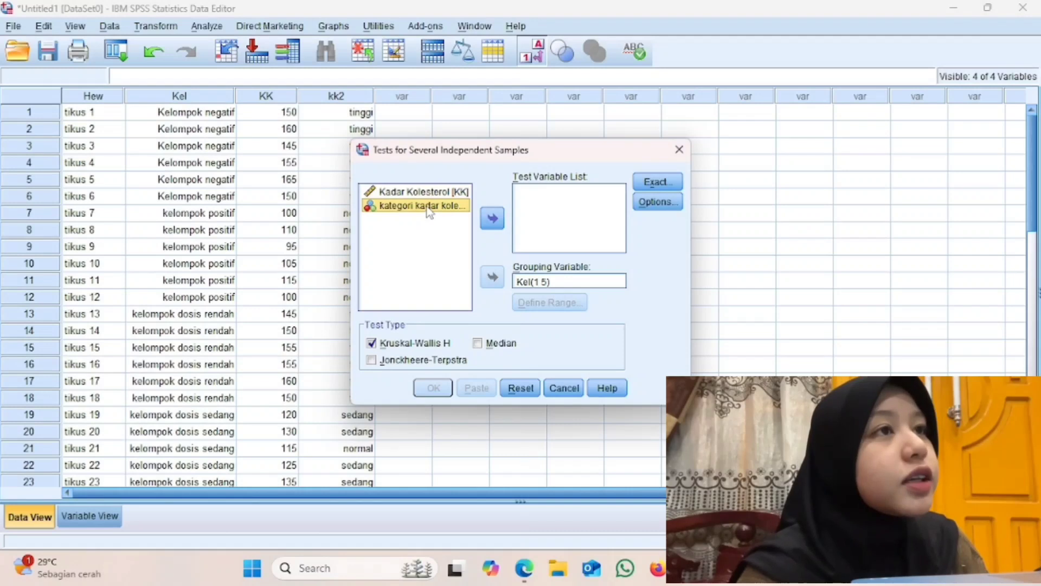
click(492, 219)
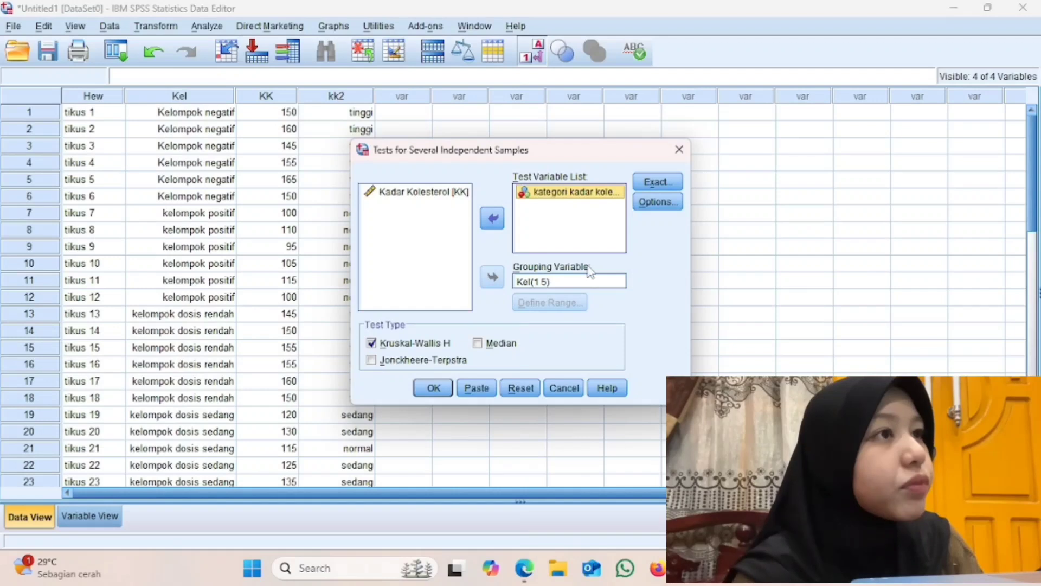
Run the Kruskal-Wallis test with the Kel grouping range 1 to 5 and check the Ranks and Test Statistics tables.
click(550, 286)
click(549, 302)
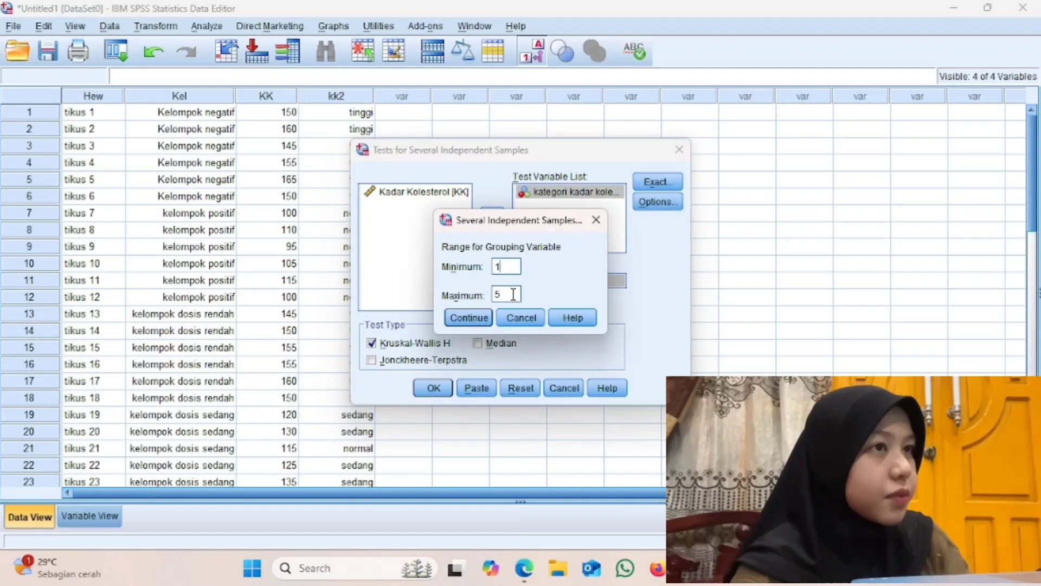
click(468, 318)
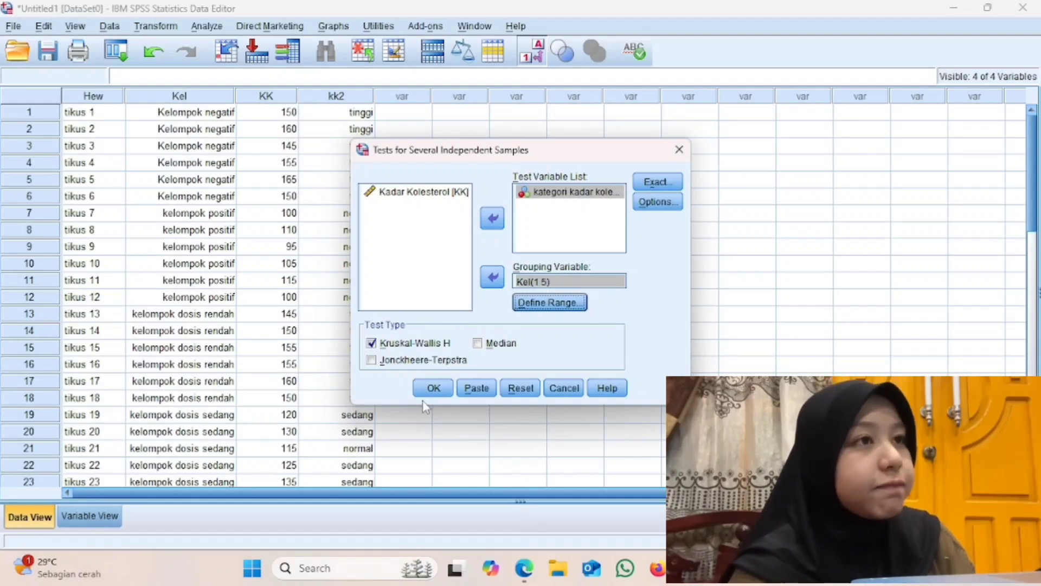
click(442, 388)
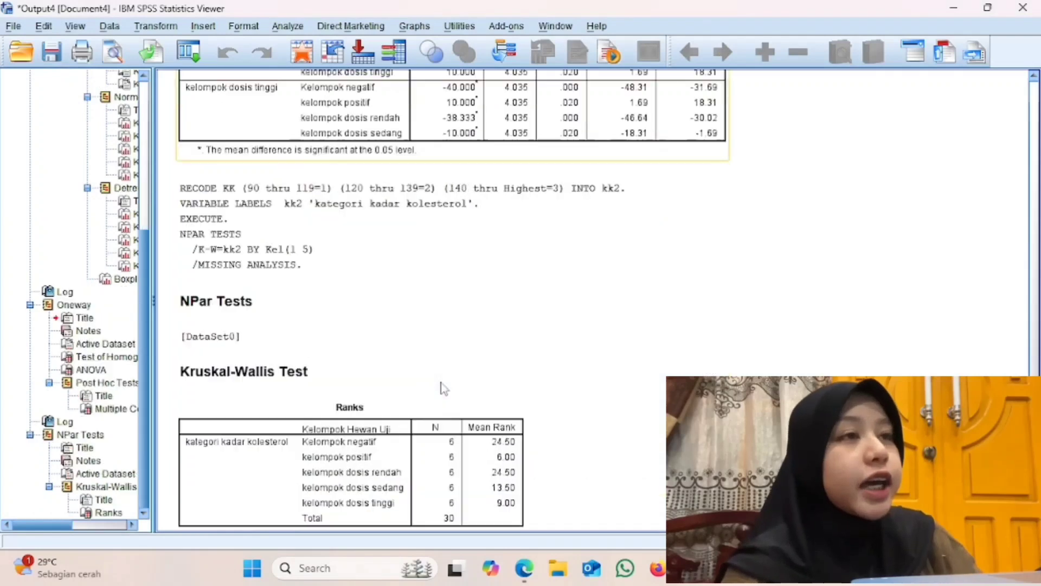
scroll(488, 268, down, 1)
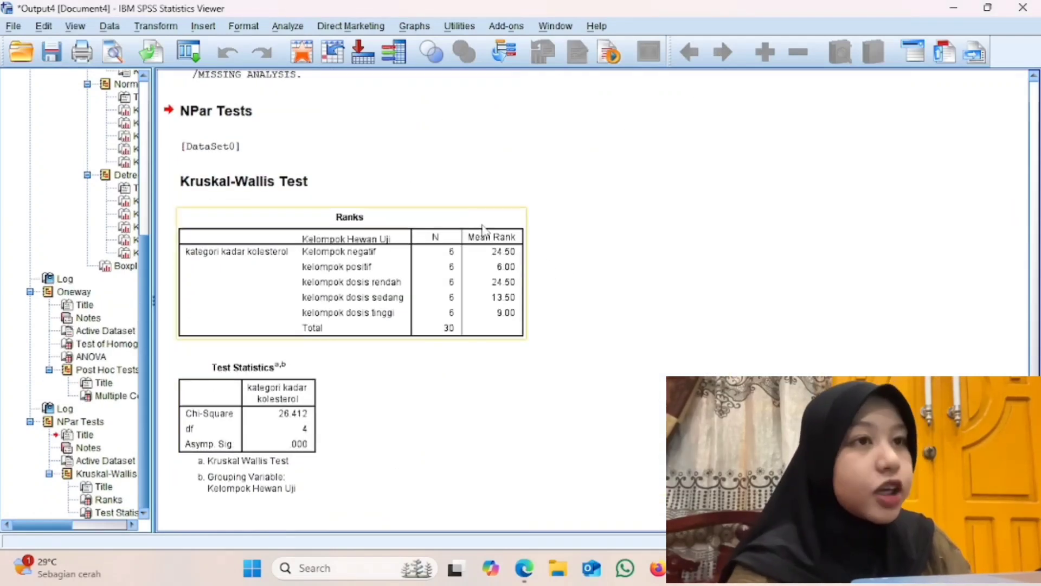
click(294, 431)
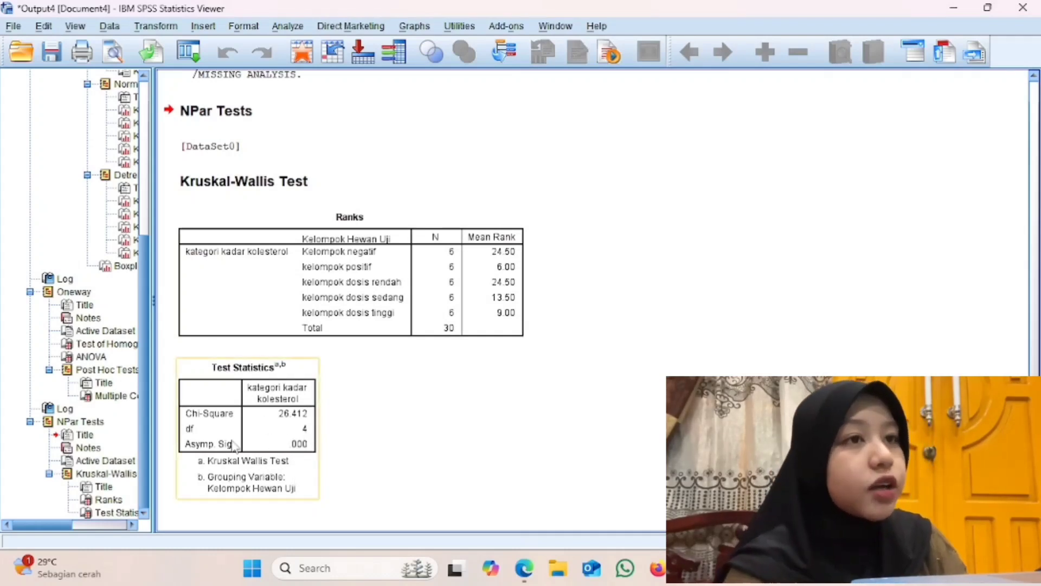
click(335, 484)
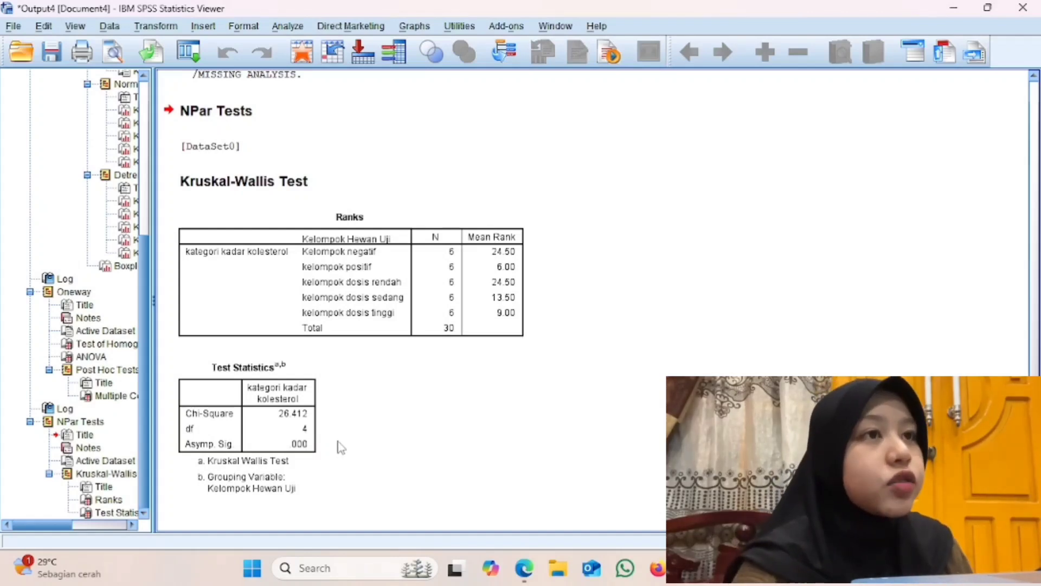
Set up a legacy 2 Independent Samples Mann-Whitney U test on the rat data with kategori kadar kolesterol as the test variable.
click(516, 513)
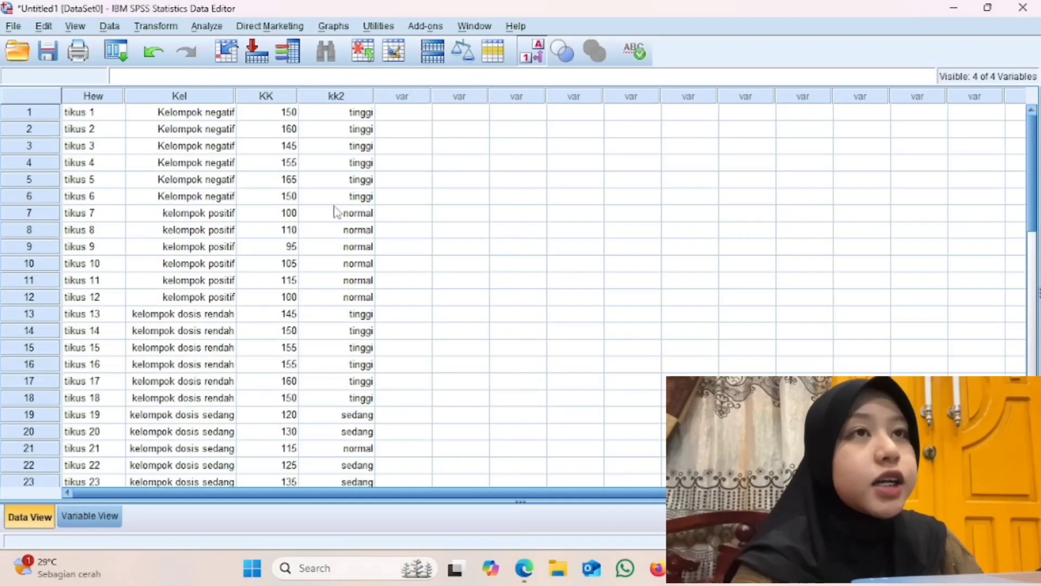
click(211, 27)
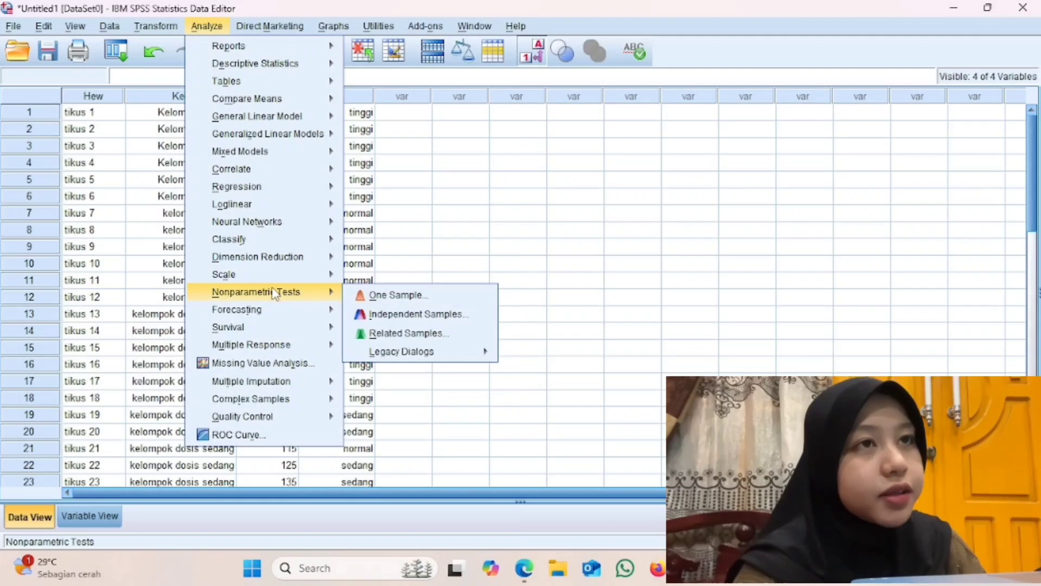
mouse_move(466, 353)
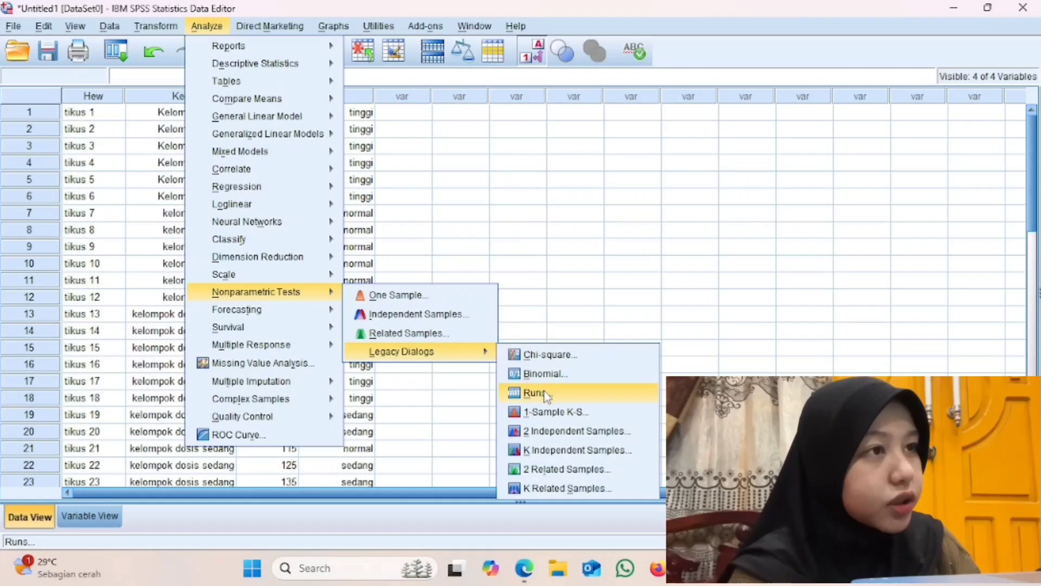
click(540, 433)
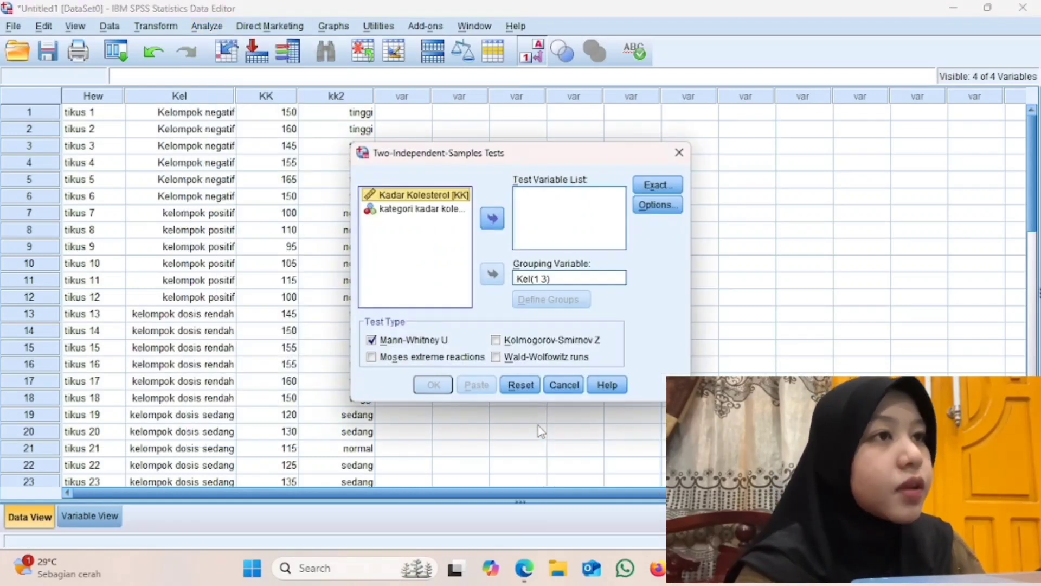
click(422, 210)
click(497, 221)
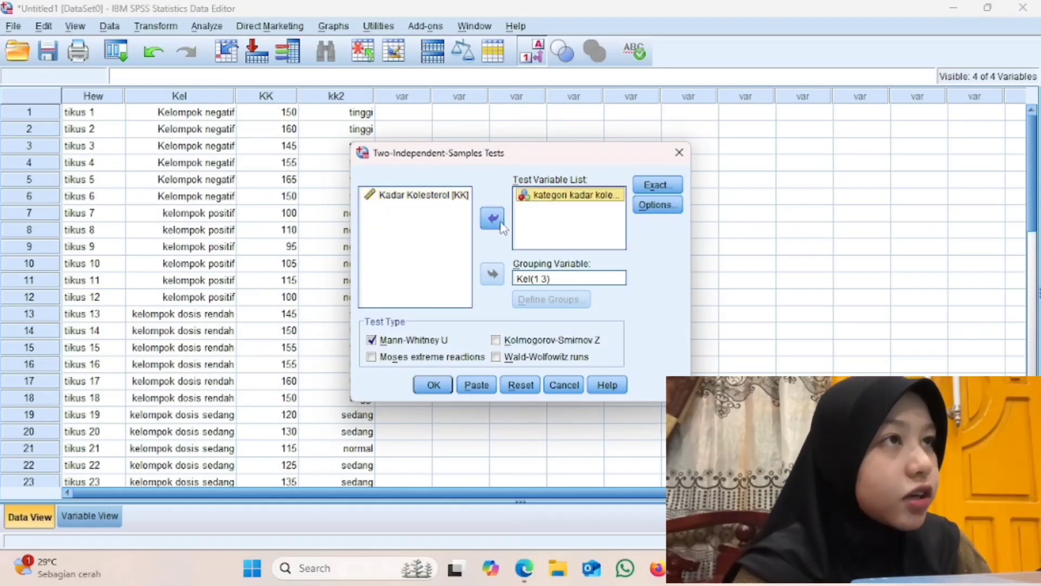
Run the Mann-Whitney test comparing Kel groups 1 and 3, and check the Ranks and Test Statistics tables.
click(565, 278)
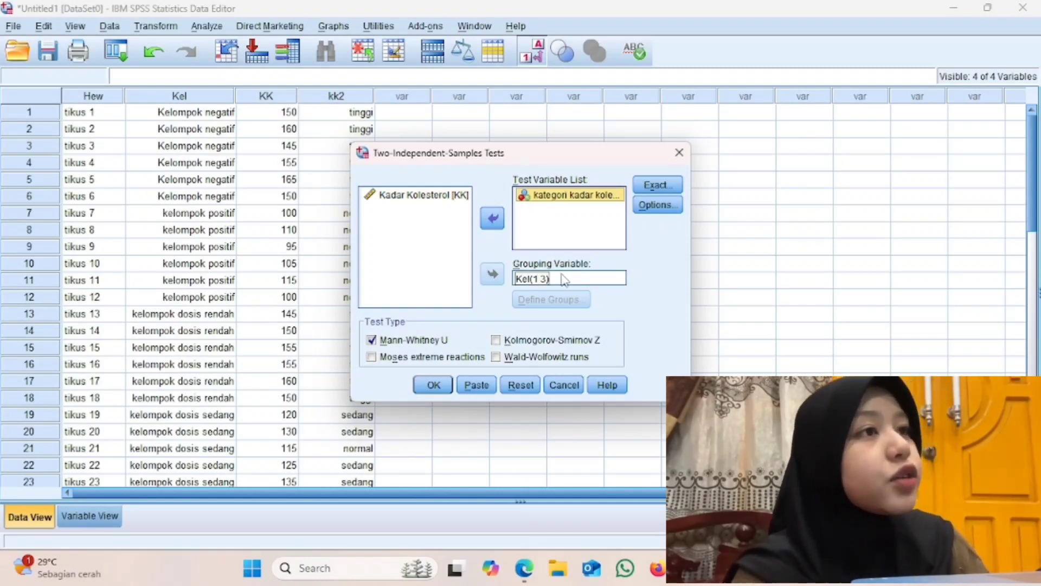
click(550, 300)
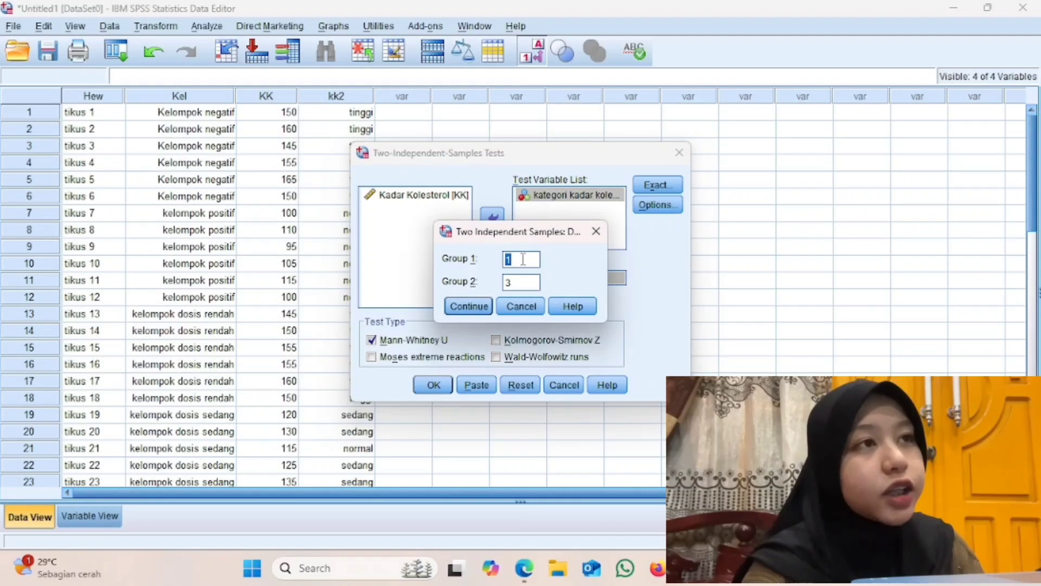
click(469, 307)
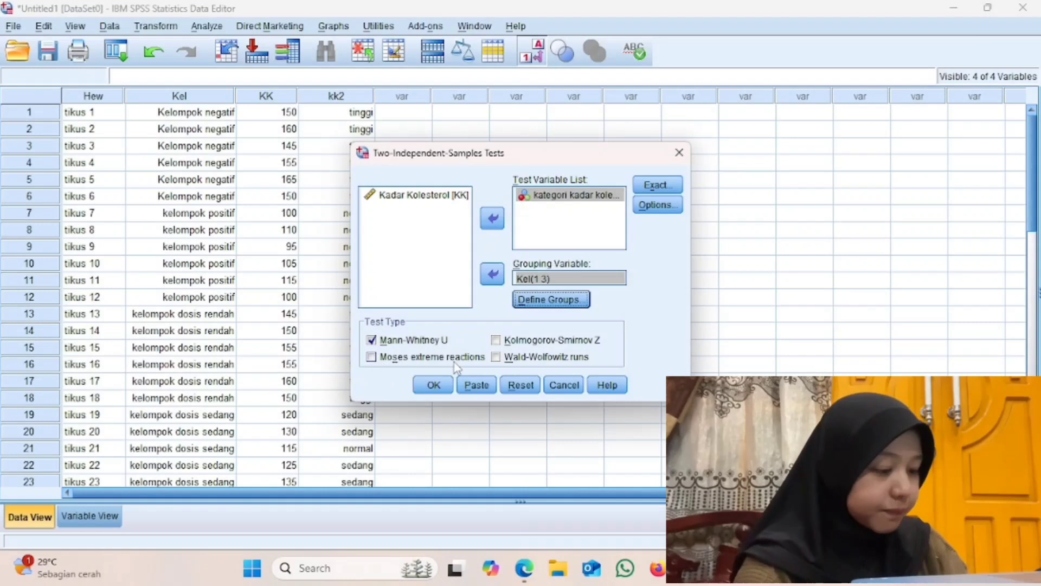
click(433, 385)
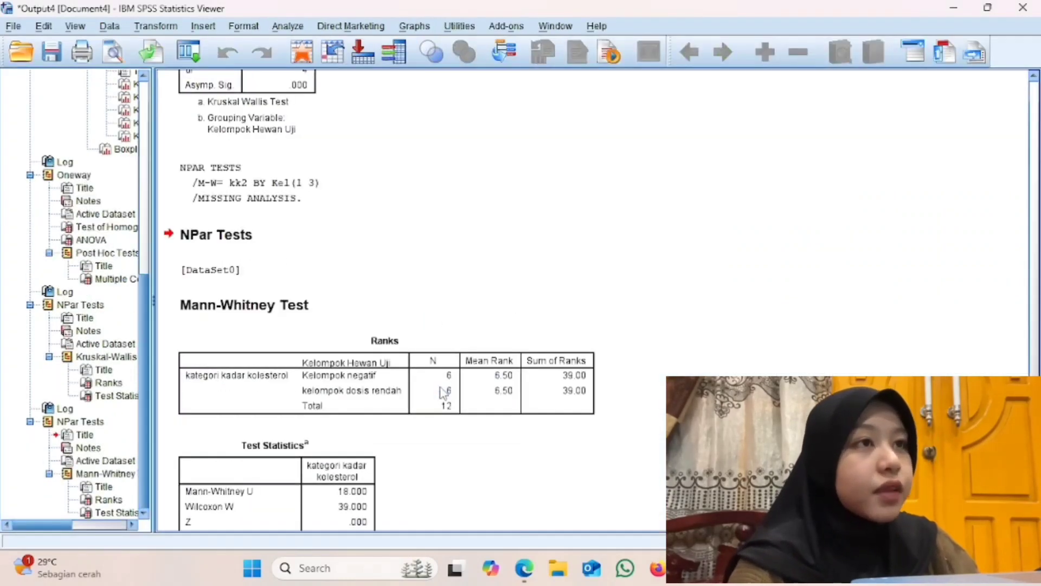
scroll(476, 318, down, 3)
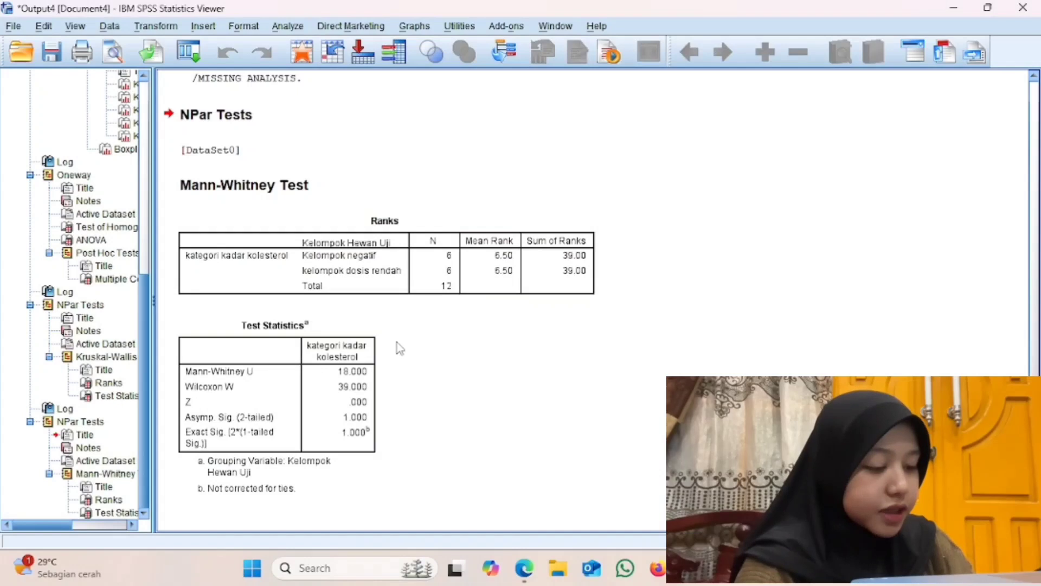
click(365, 401)
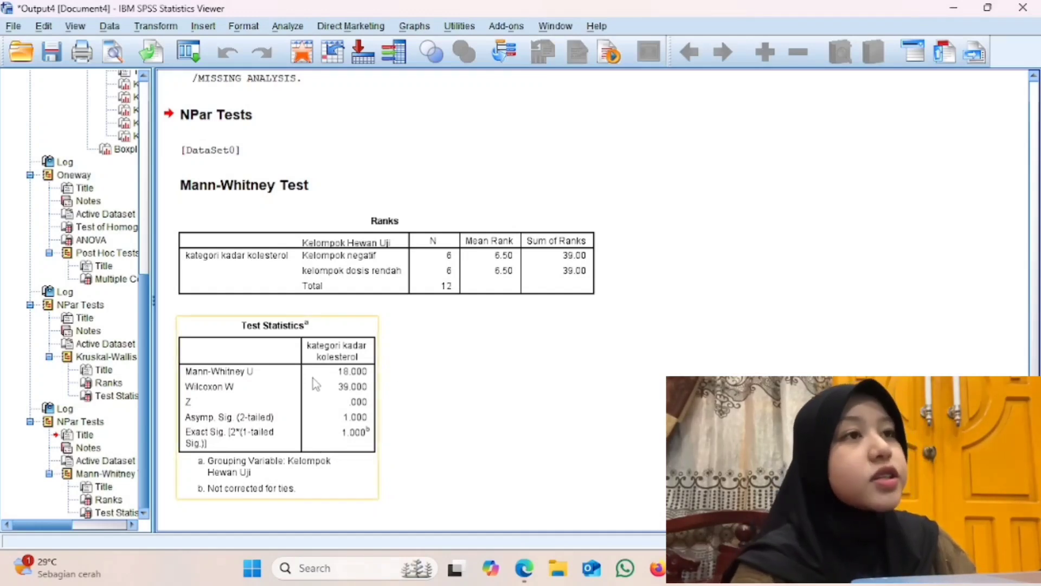
click(351, 259)
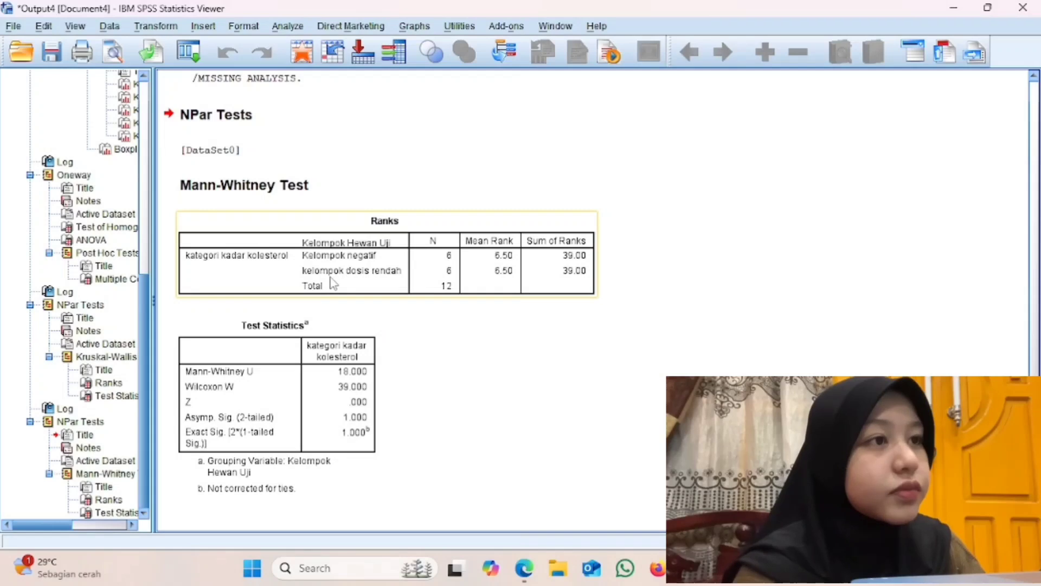
click(406, 312)
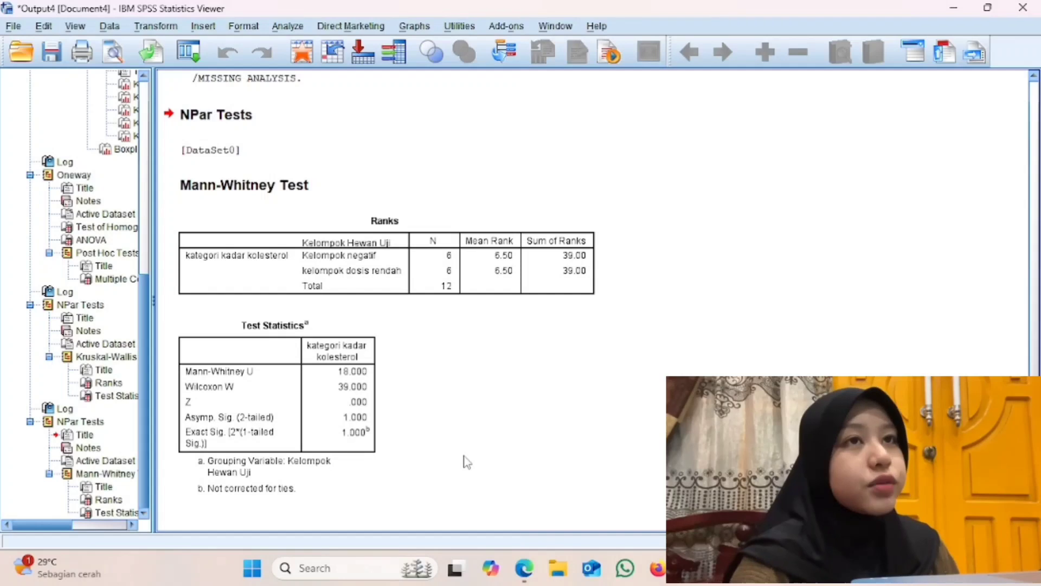
Switch to the respondent dataset with JK and PKK, and review the value labels of jenis kelamin.
mouse_move(726, 568)
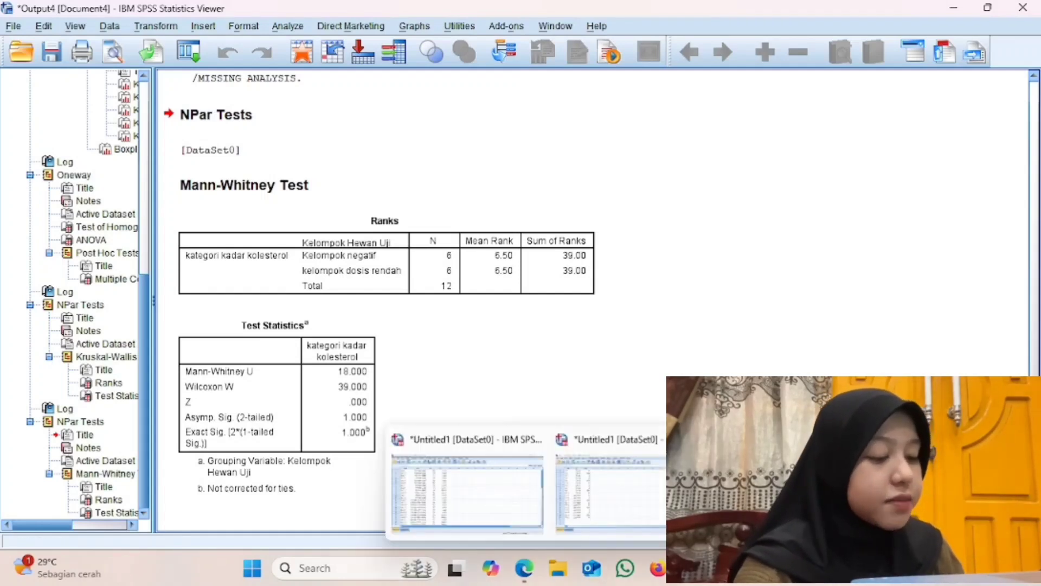
click(675, 491)
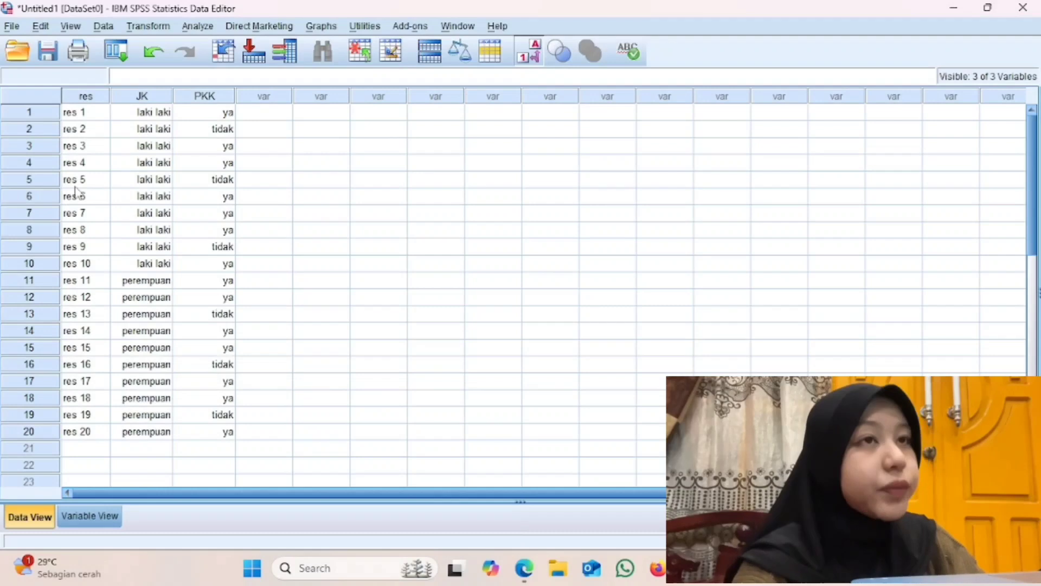
click(99, 524)
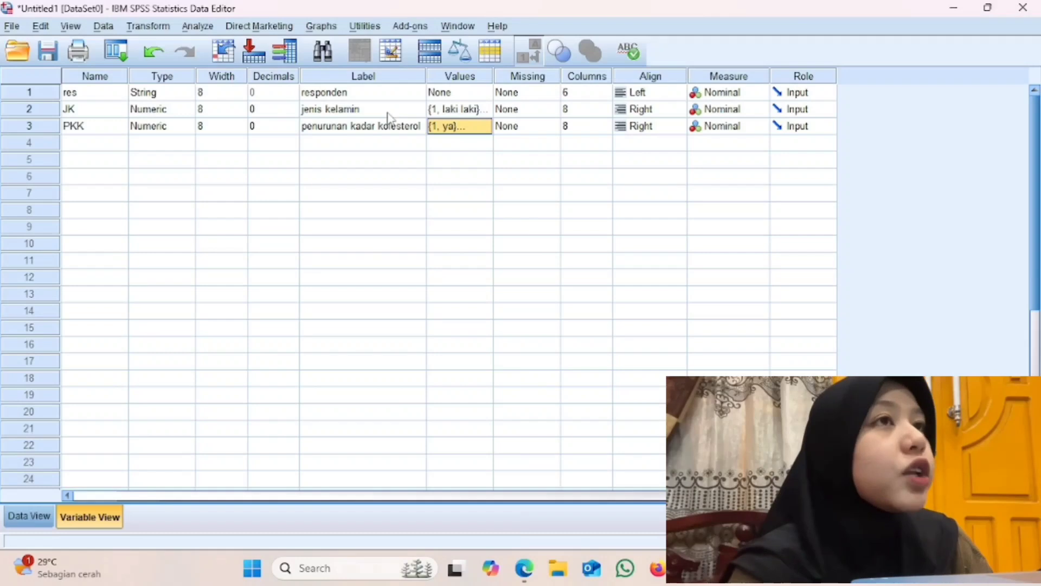
click(471, 109)
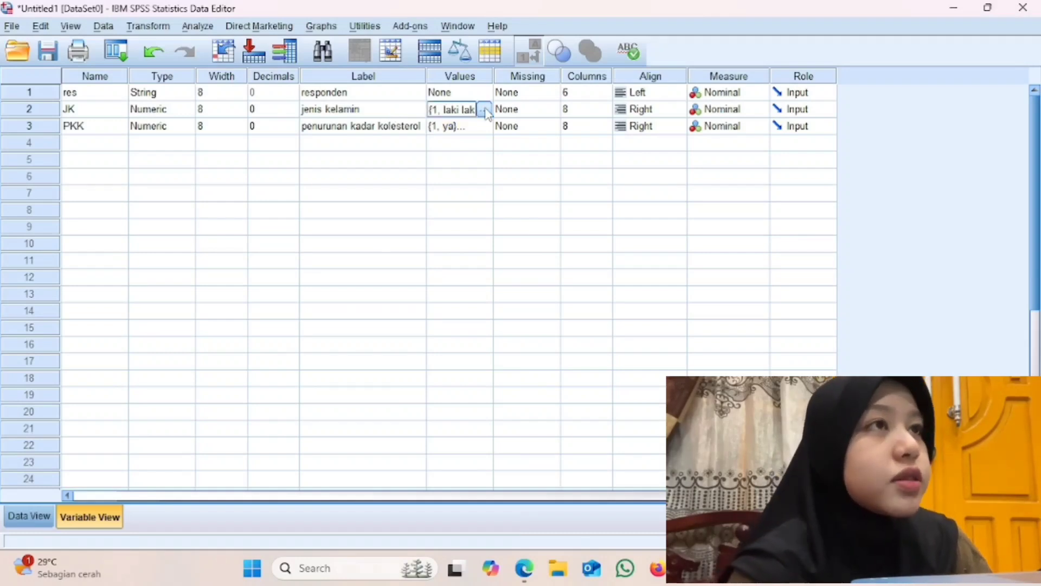
click(488, 109)
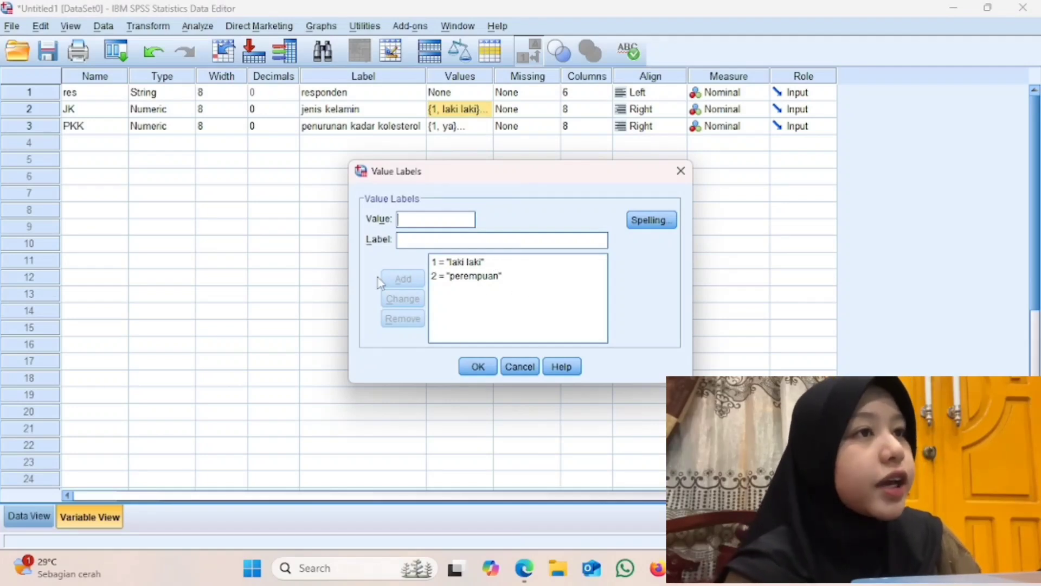
click(477, 369)
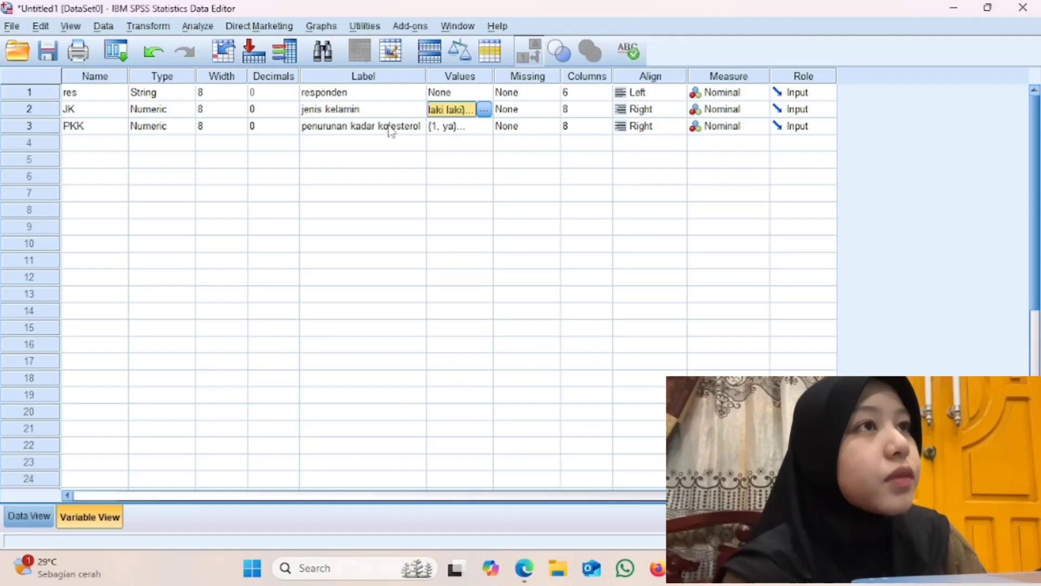
Review the value labels of penurunan kadar kolesterol and return to the case data.
click(481, 128)
click(482, 128)
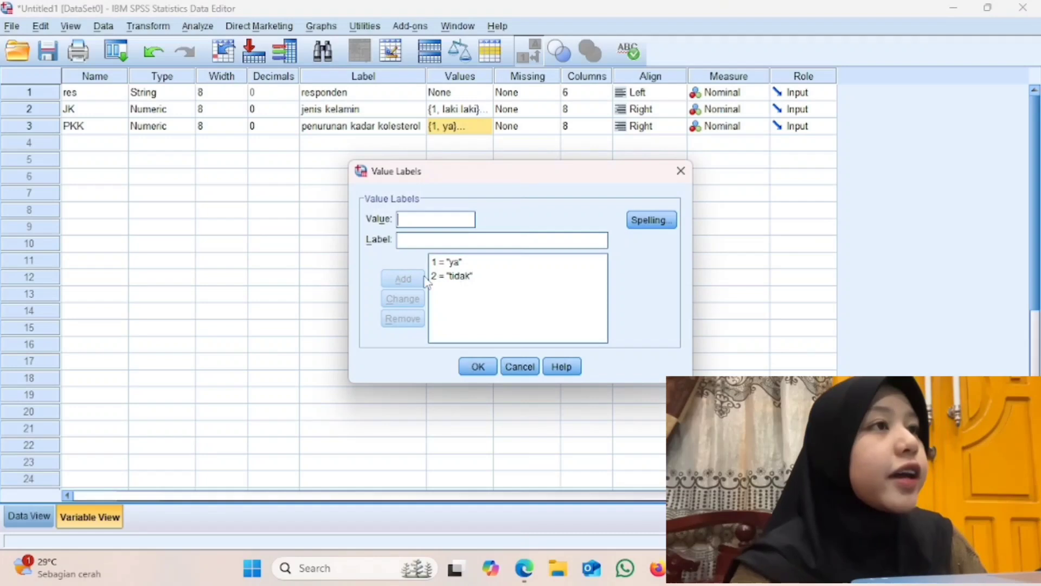
click(478, 367)
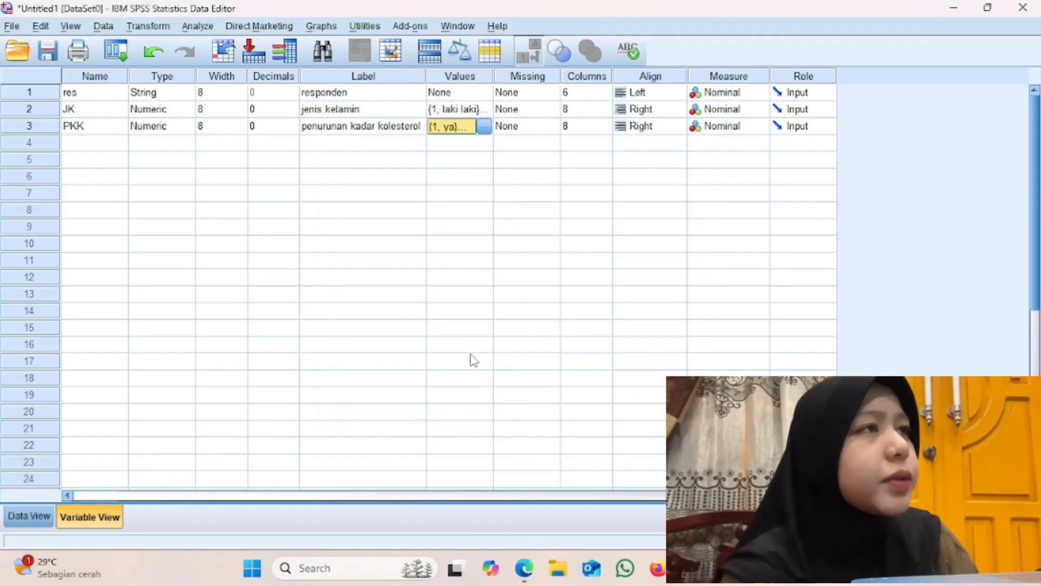
click(43, 521)
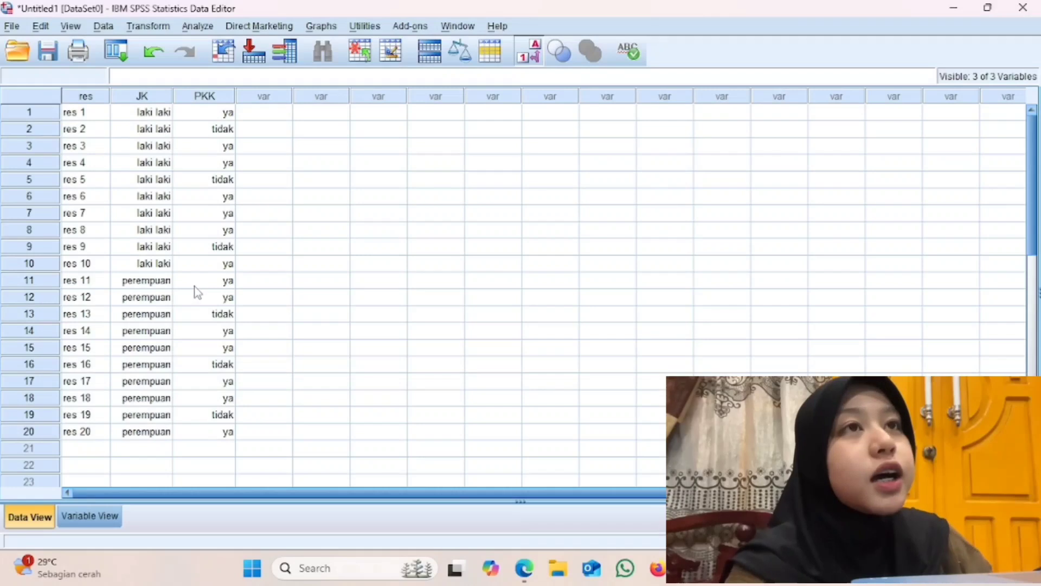
Set up a Crosstabs analysis of penurunan kadar kolesterol in rows by jenis kelamin in columns, with Chi-square and Risk statistics.
click(193, 29)
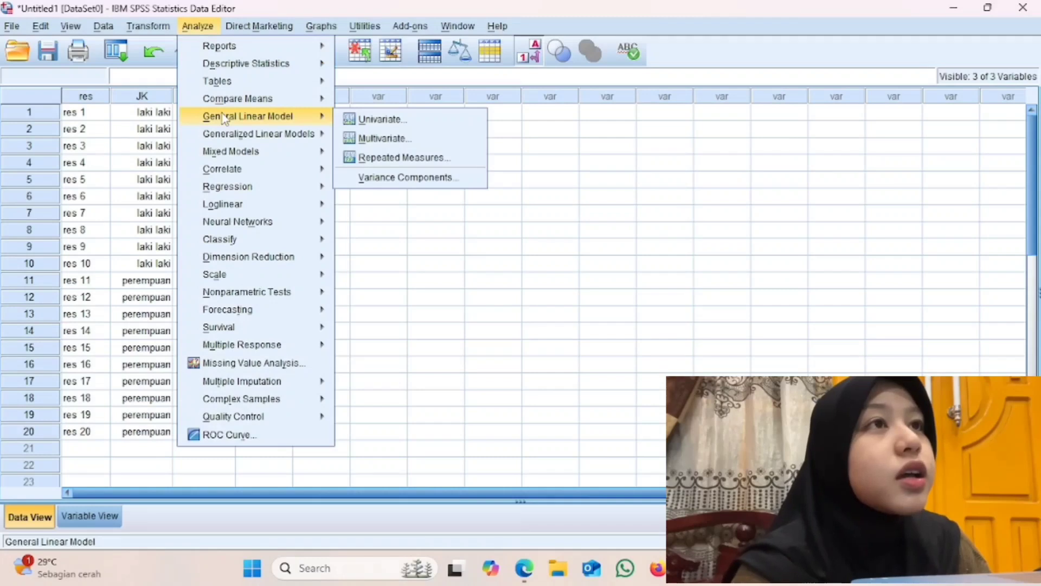
mouse_move(238, 65)
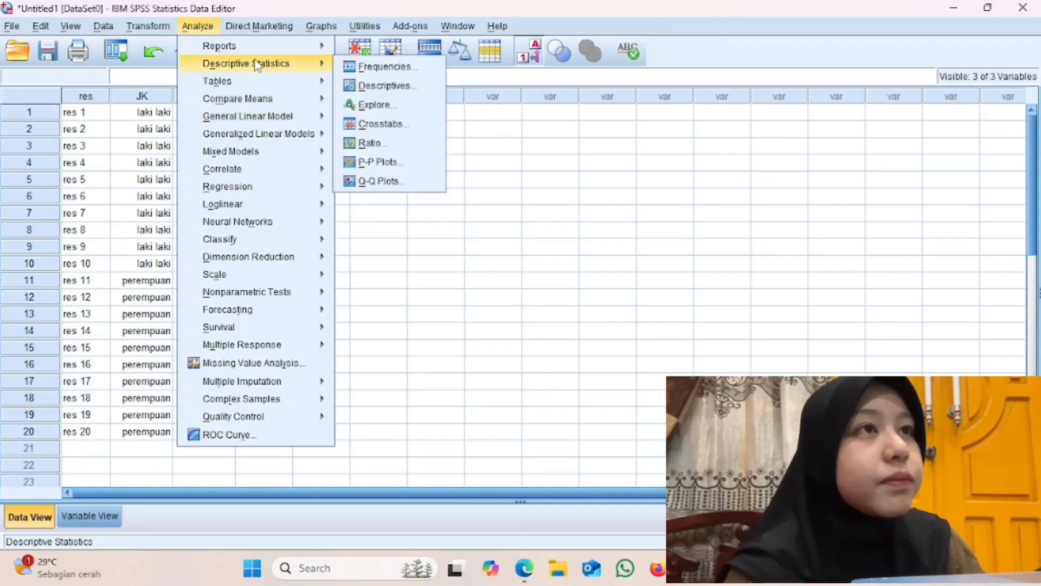
click(373, 124)
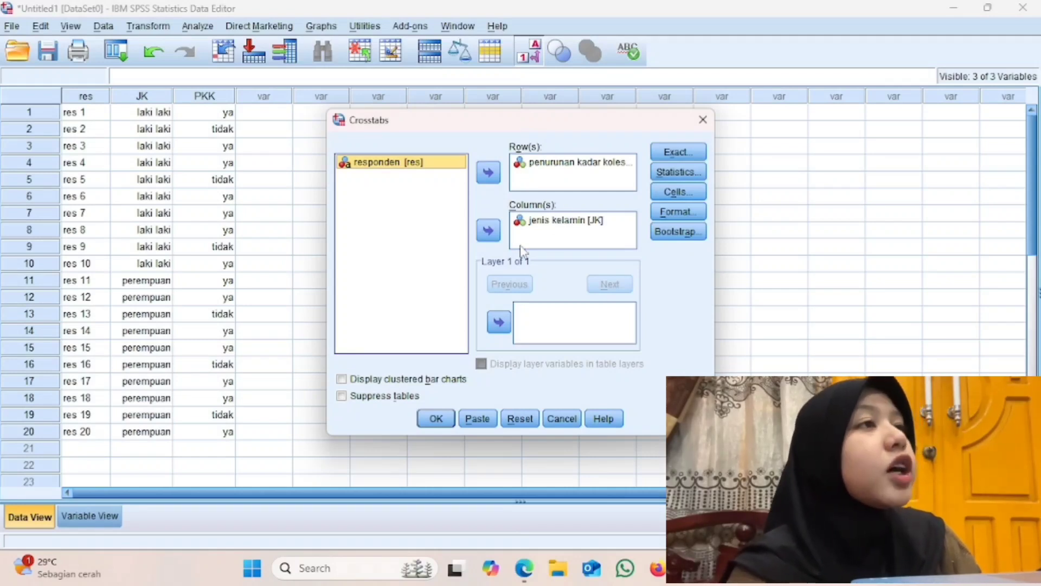
click(682, 173)
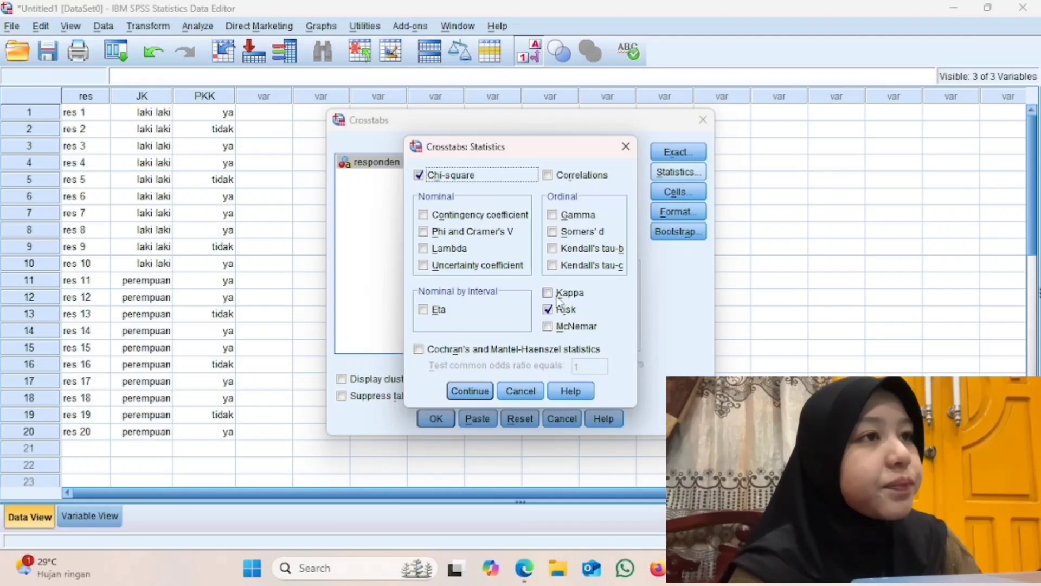
click(487, 391)
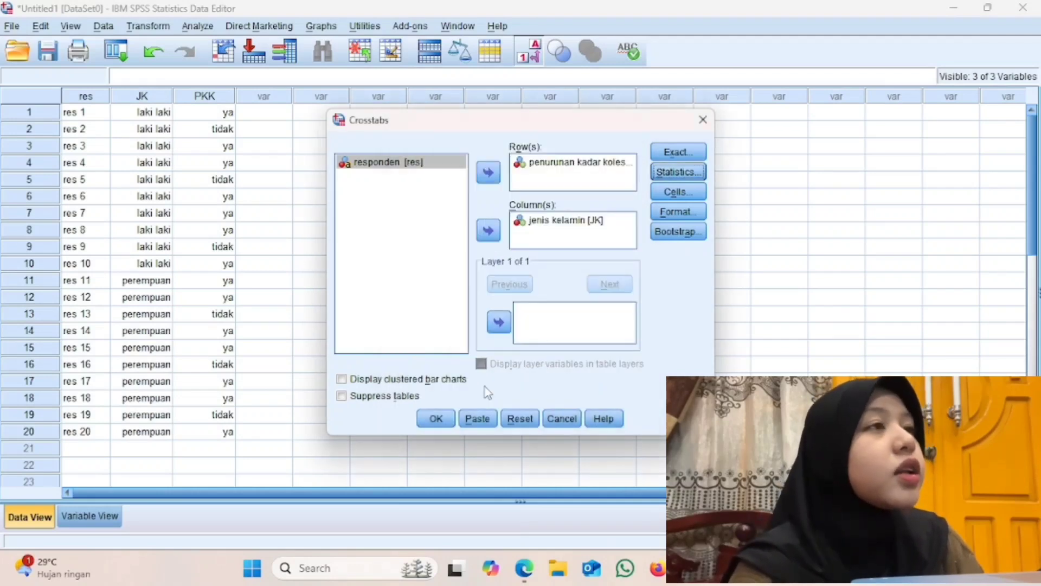
Run the crosstab with observed and expected counts plus row and column percentages, and check the Crosstabulation, Chi-Square Tests and Risk Estimate tables.
click(674, 193)
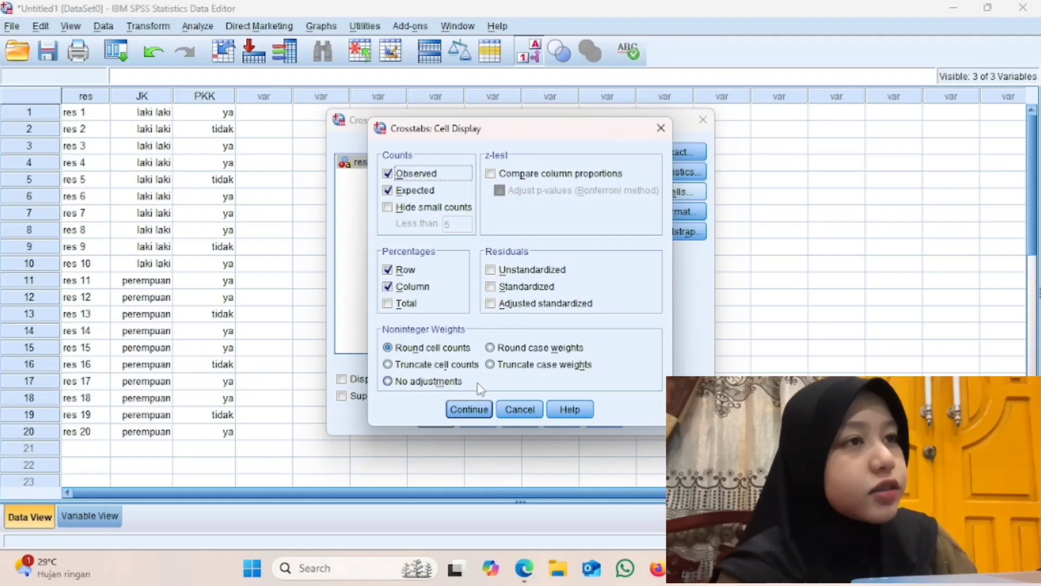
click(469, 410)
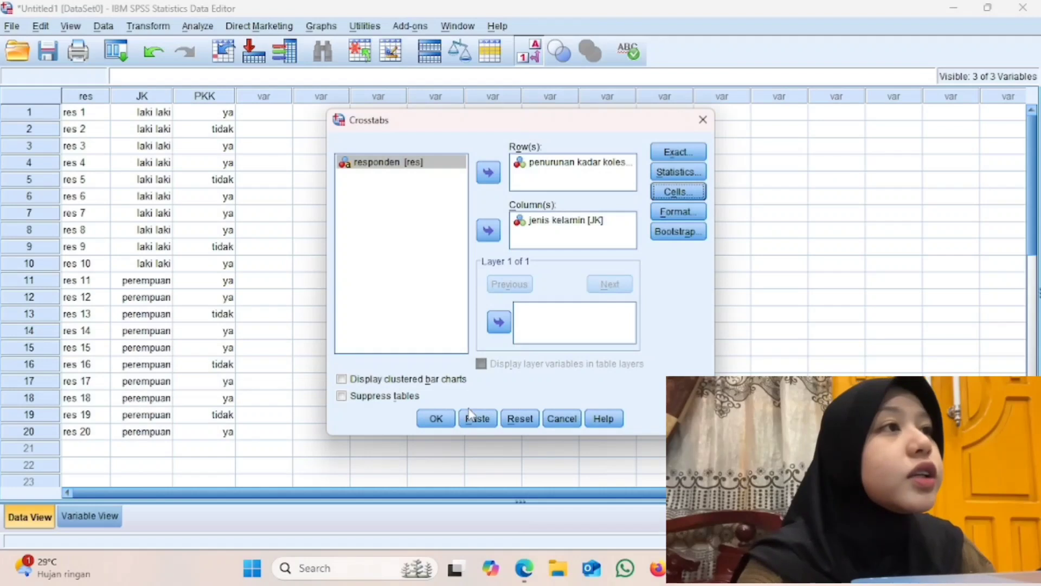
click(436, 423)
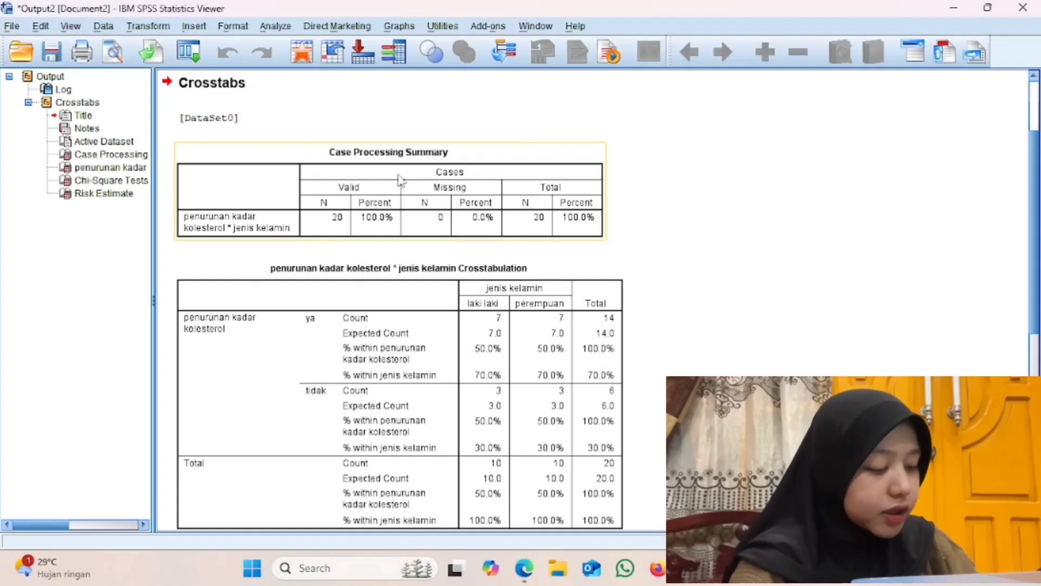
scroll(556, 217, down, 6)
scroll(554, 226, down, 1)
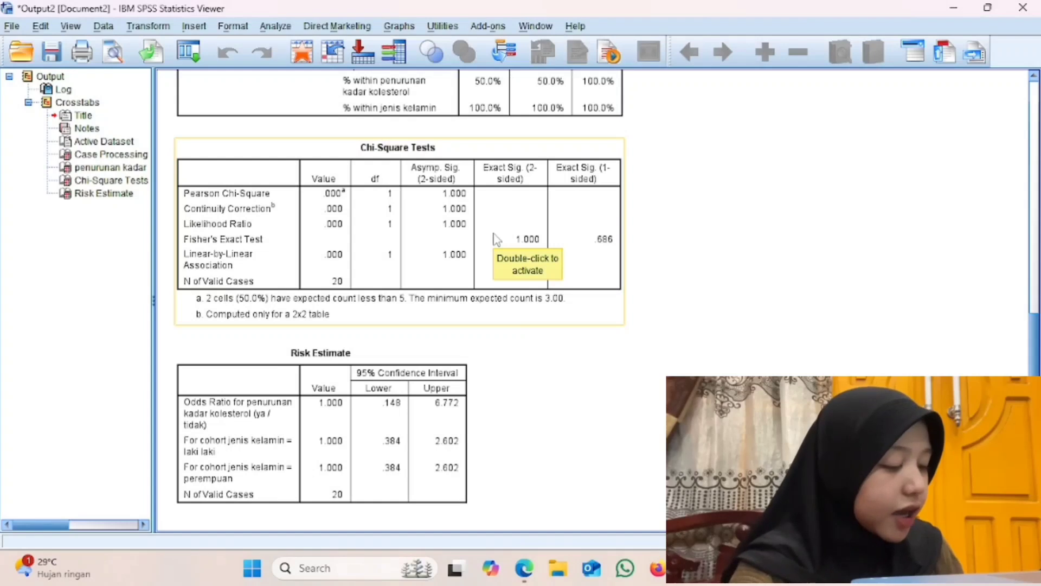
scroll(392, 334, down, 1)
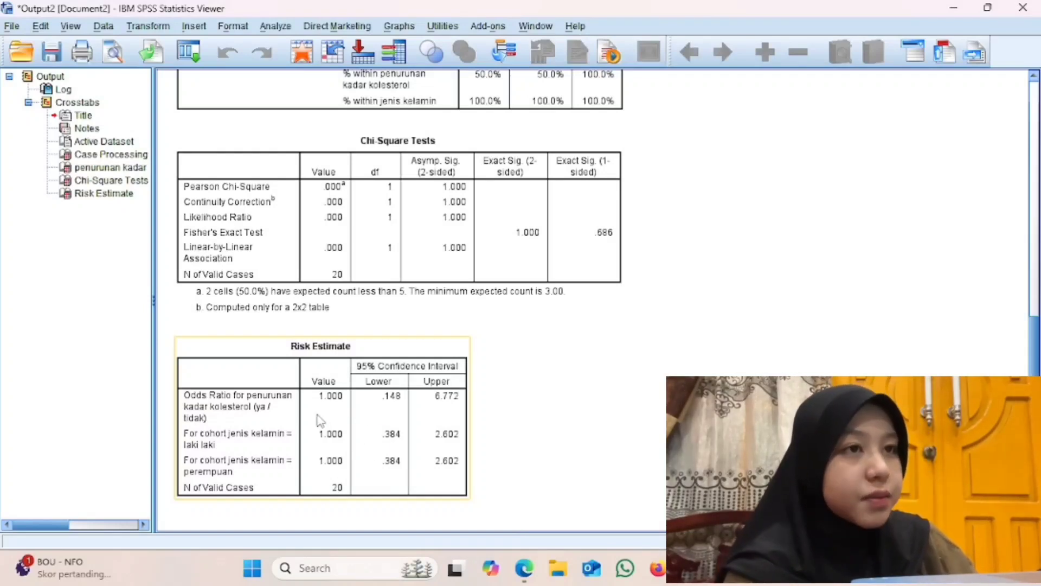
click(642, 330)
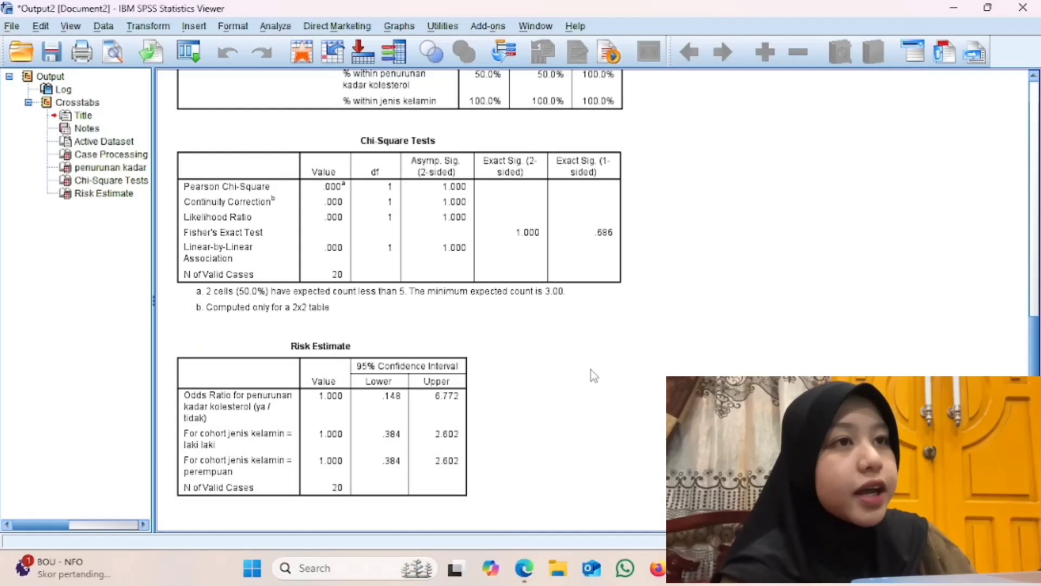
Switch to the vitamin C dataset with konsentrasi, abs and Persen, and review its case data and variable definitions.
mouse_move(690, 568)
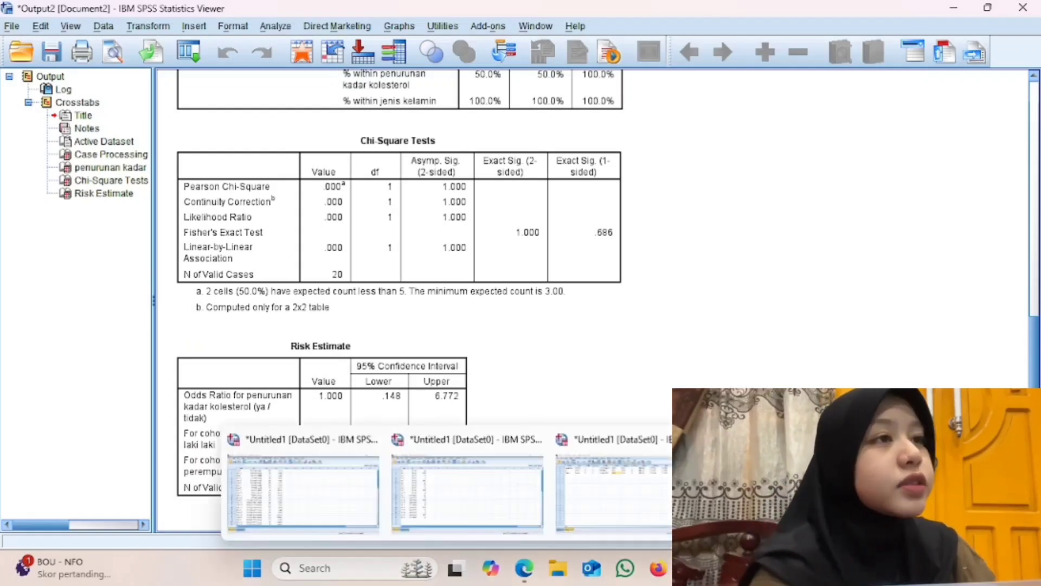
click(587, 512)
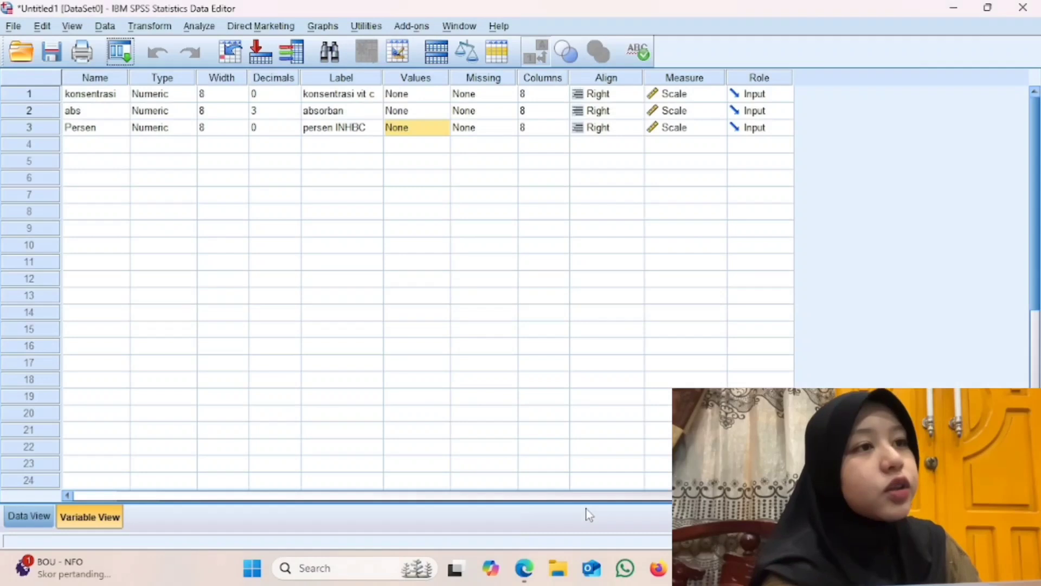
click(31, 520)
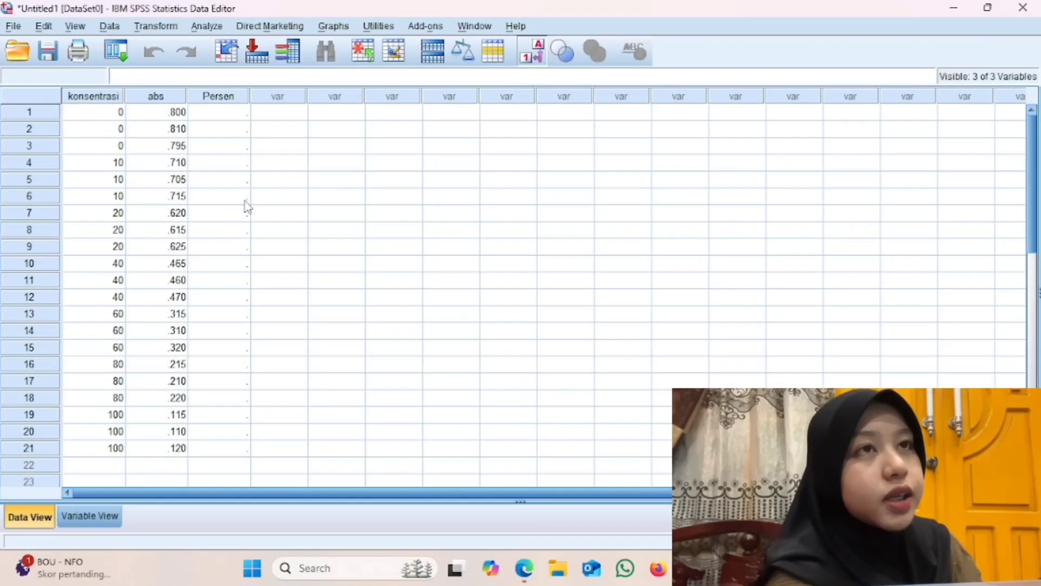
click(92, 524)
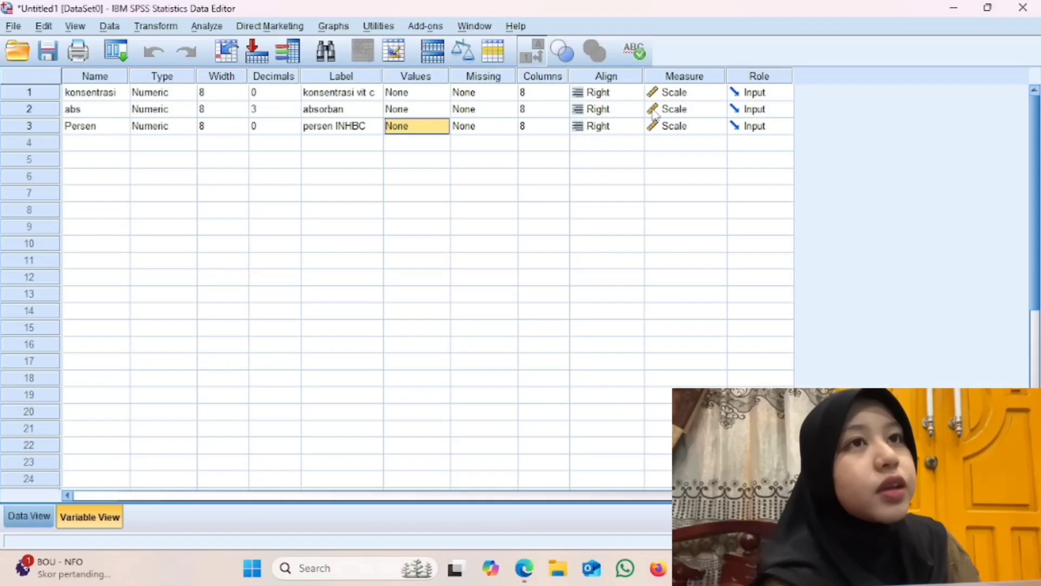
click(30, 518)
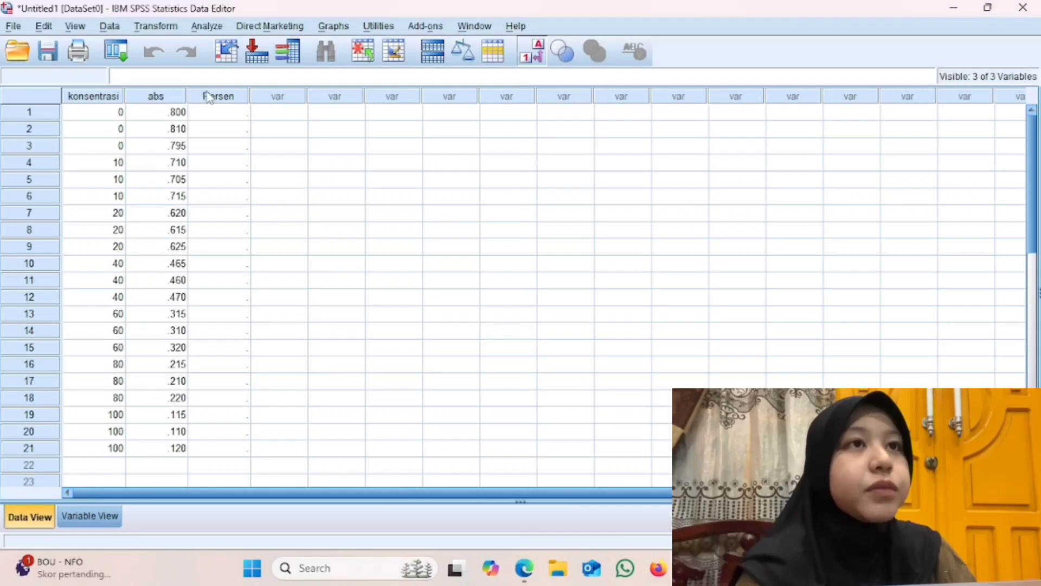
Compute the existing variable persen as ((0.810-abs) / 0.810) * 100, overwriting its values, and return to the case data.
click(166, 28)
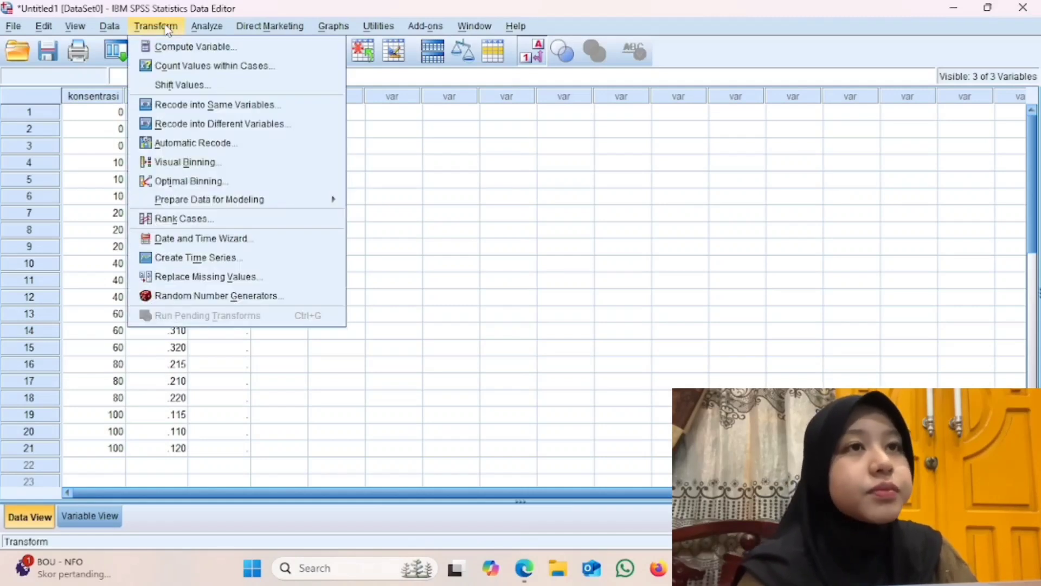
click(184, 54)
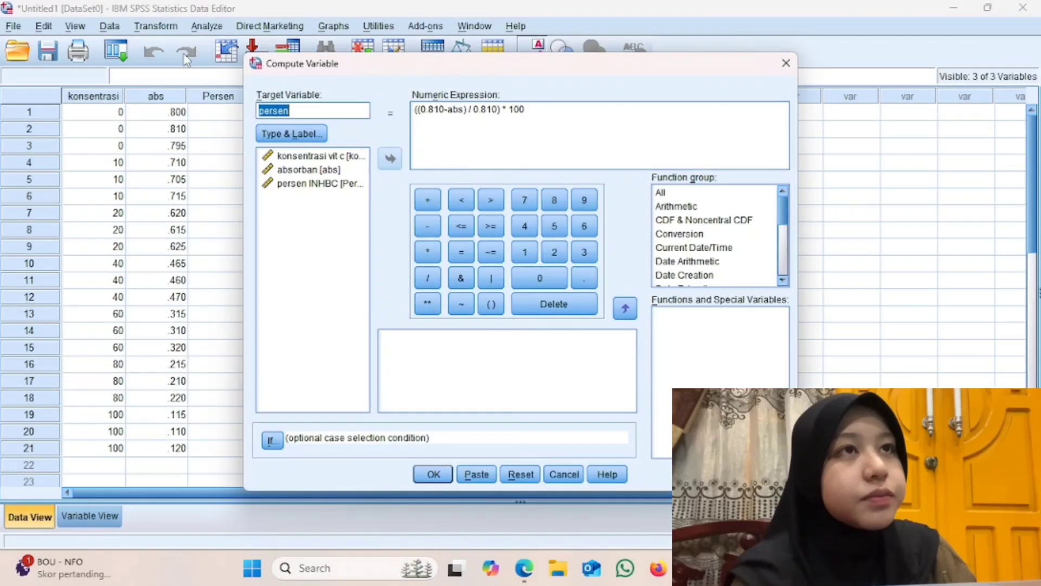
click(329, 110)
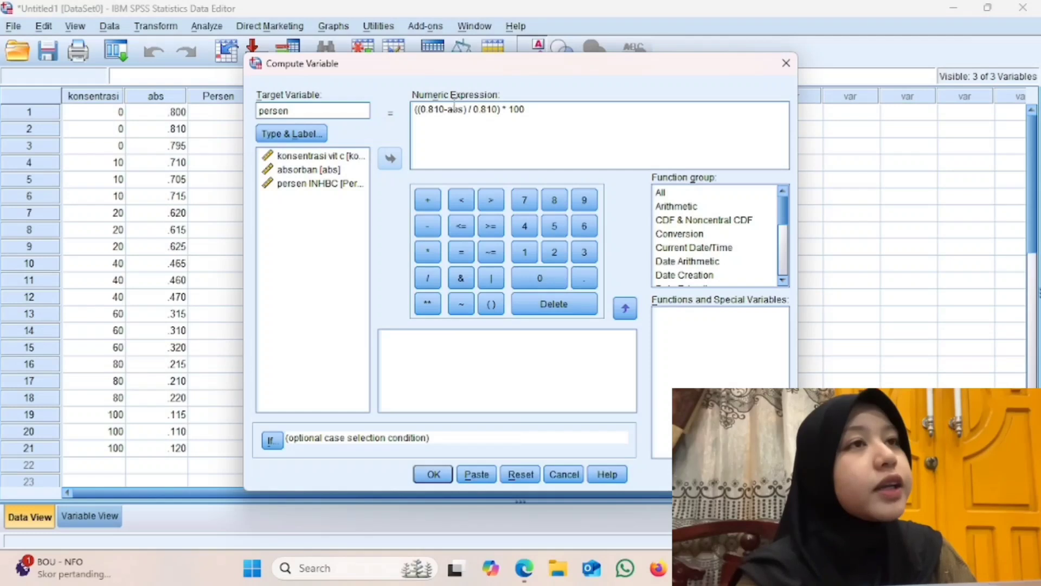
click(440, 477)
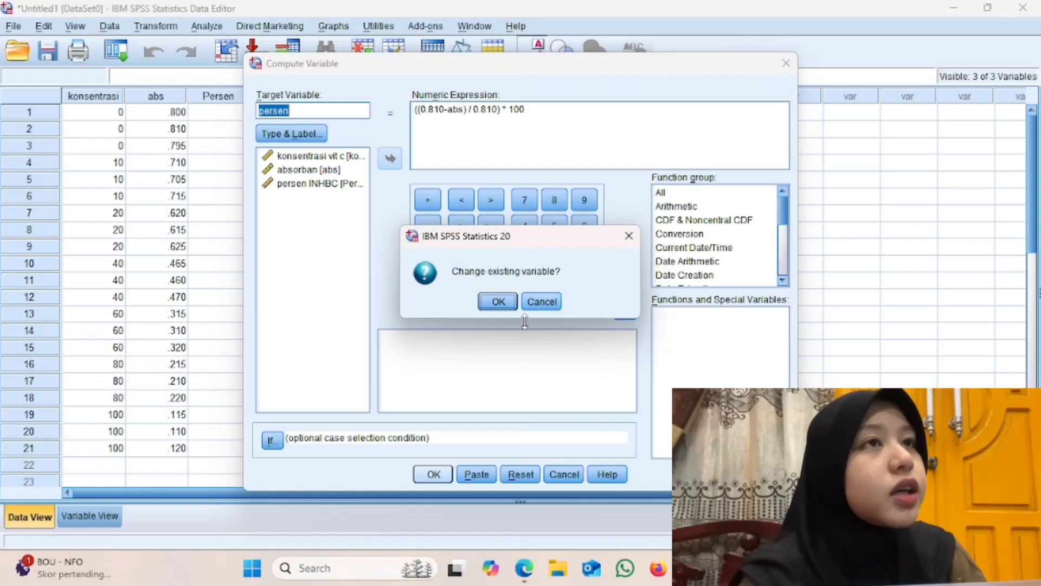
click(496, 301)
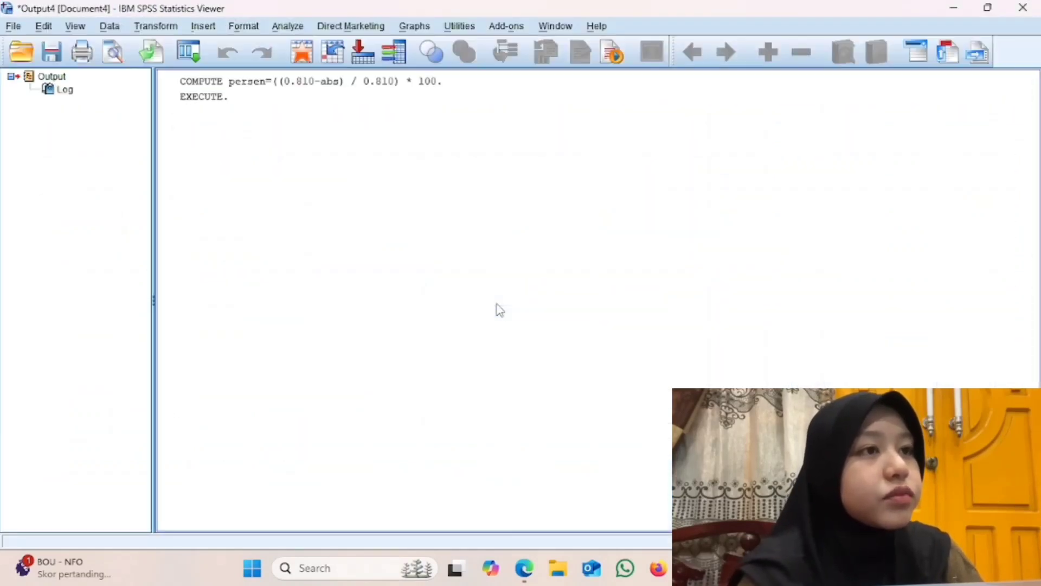
mouse_move(608, 514)
click(455, 482)
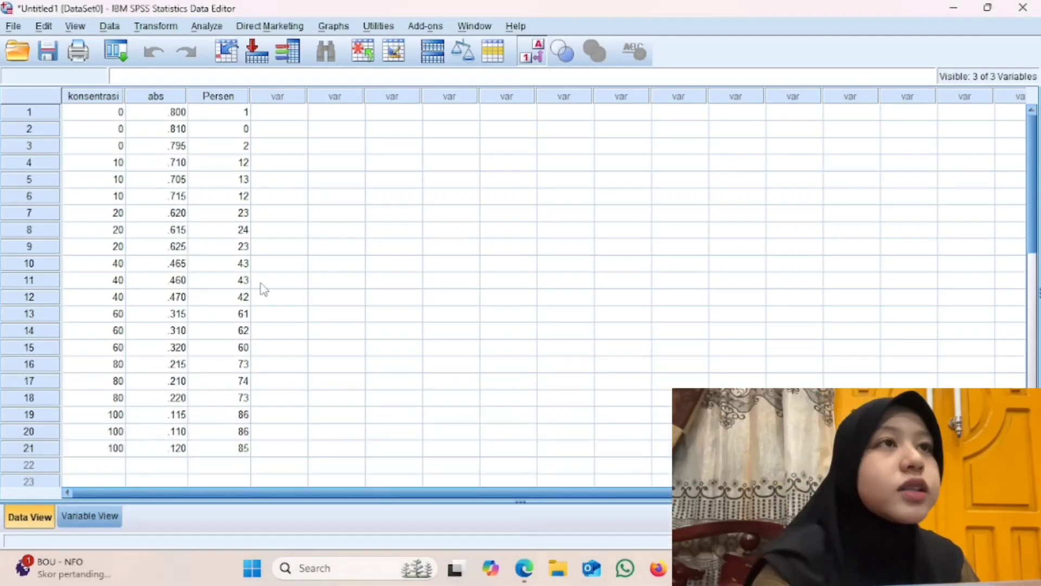
Set the decimals of the Persen variable to 3 and return to the case data.
click(87, 517)
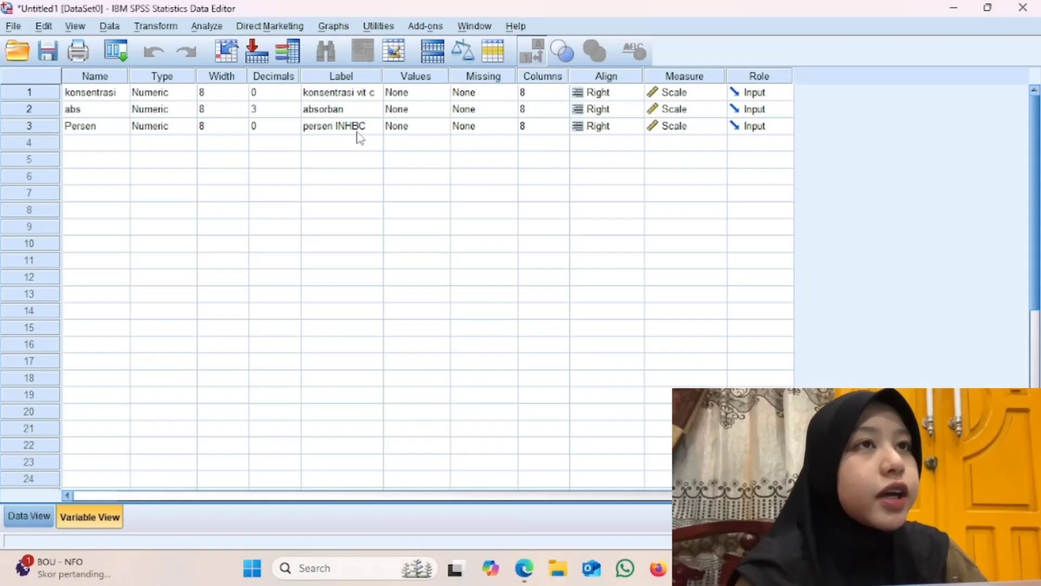
click(268, 128)
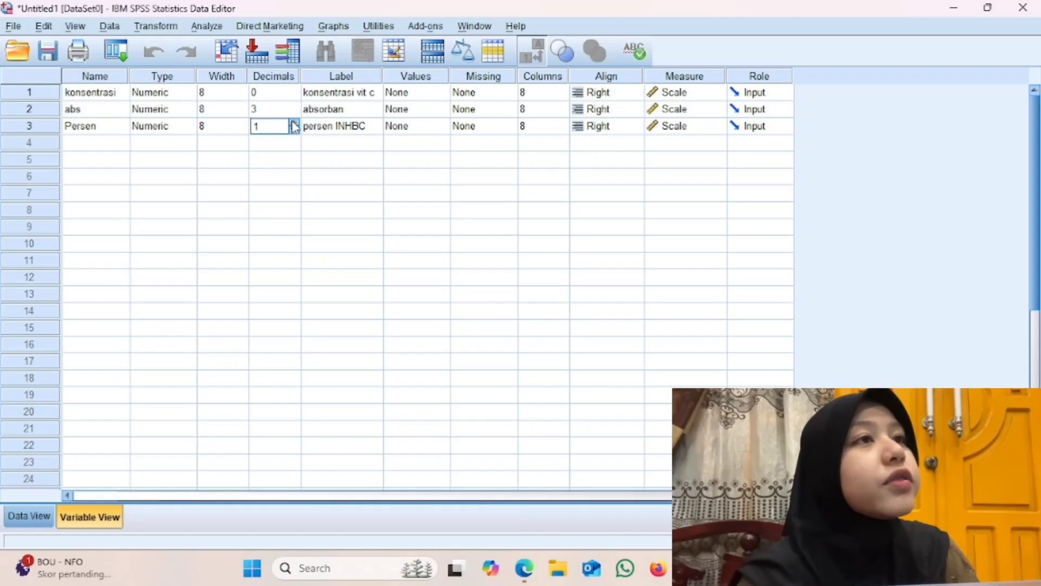
click(293, 124)
click(294, 125)
click(29, 517)
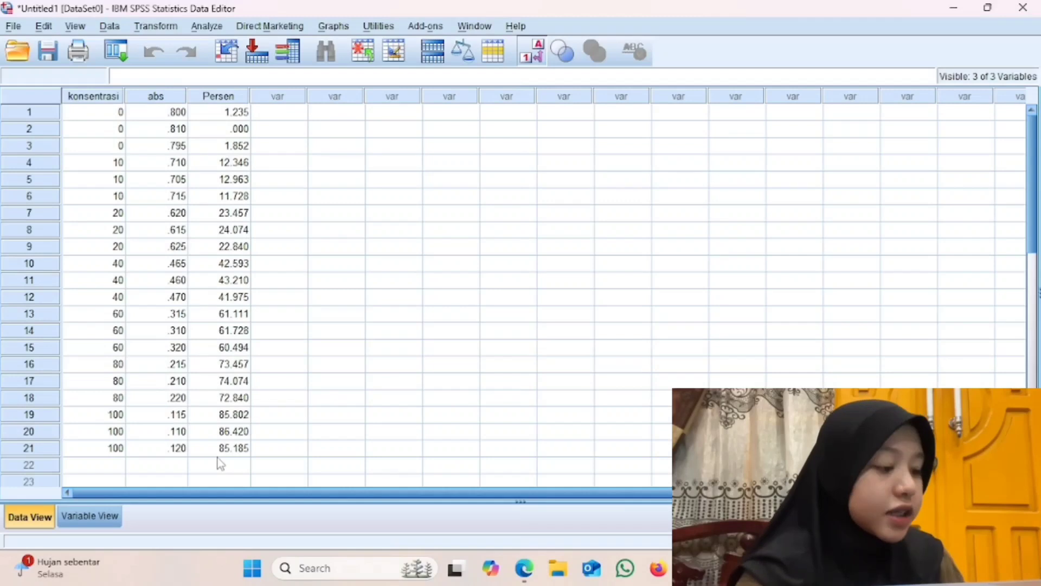
Set up a linear regression with persen INHBC as the dependent and konsentrasi vit c as the independent variable, using the Enter method.
click(207, 26)
click(216, 26)
click(209, 26)
mouse_move(236, 187)
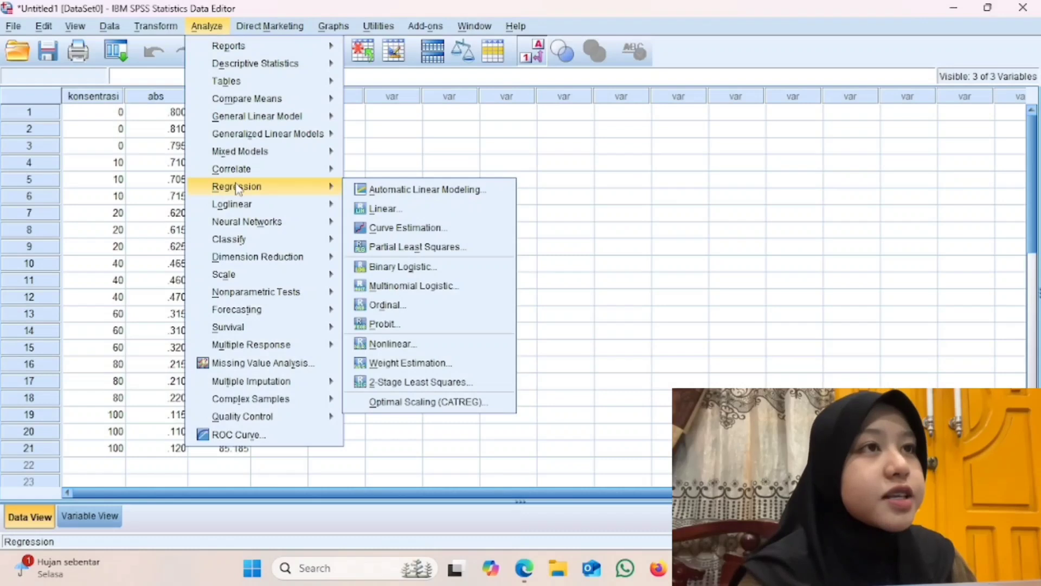
click(360, 209)
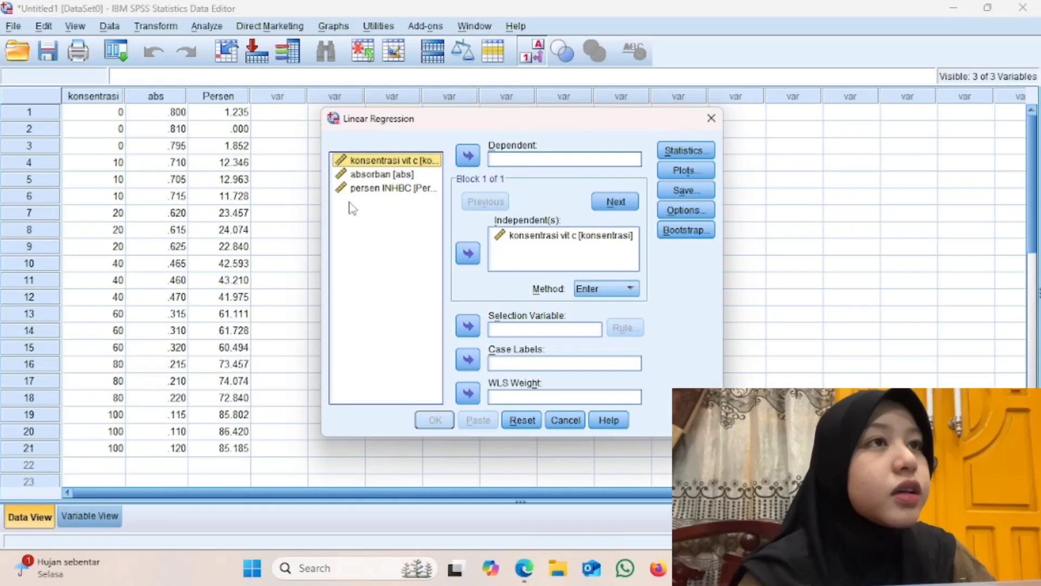
click(380, 188)
click(468, 157)
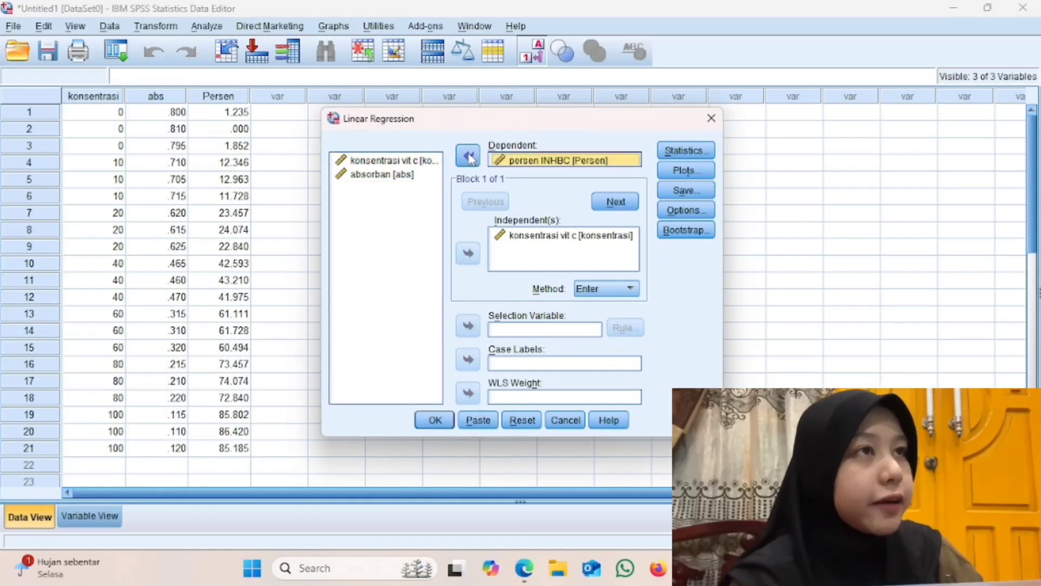
click(421, 161)
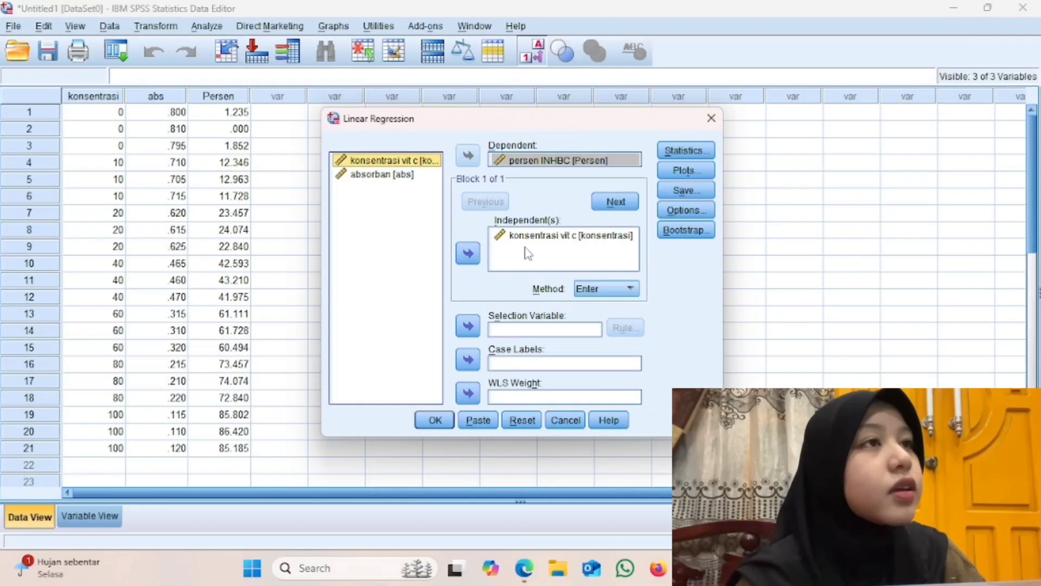
click(485, 252)
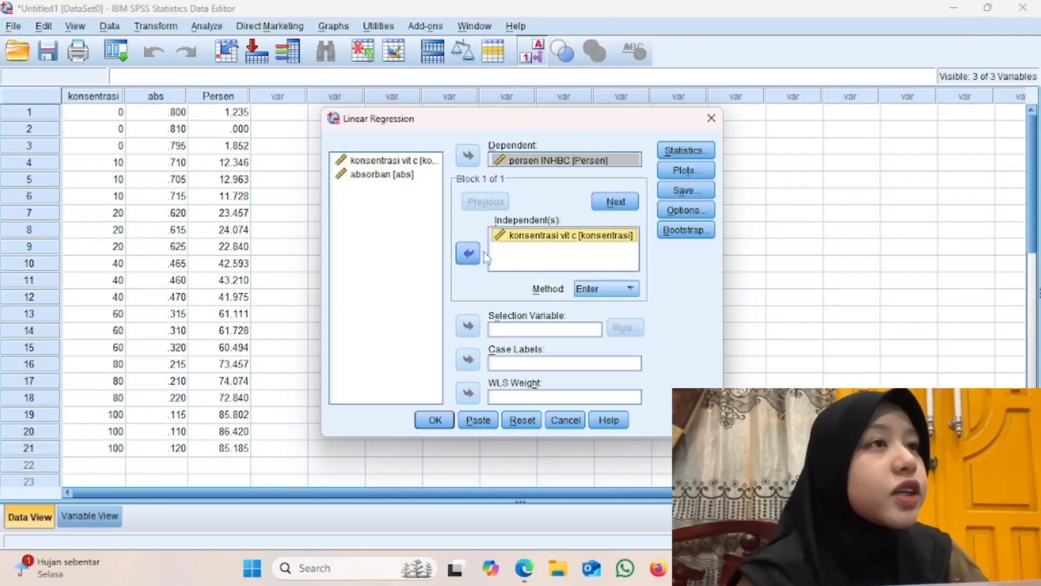
click(560, 240)
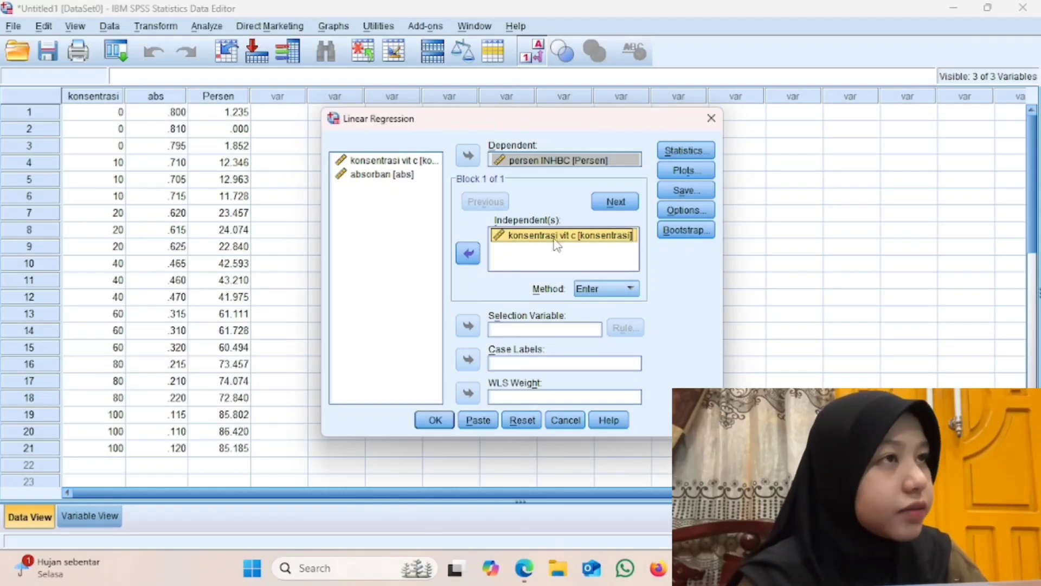
Run the linear regression with a normal probability plot of the standardized residuals.
click(686, 171)
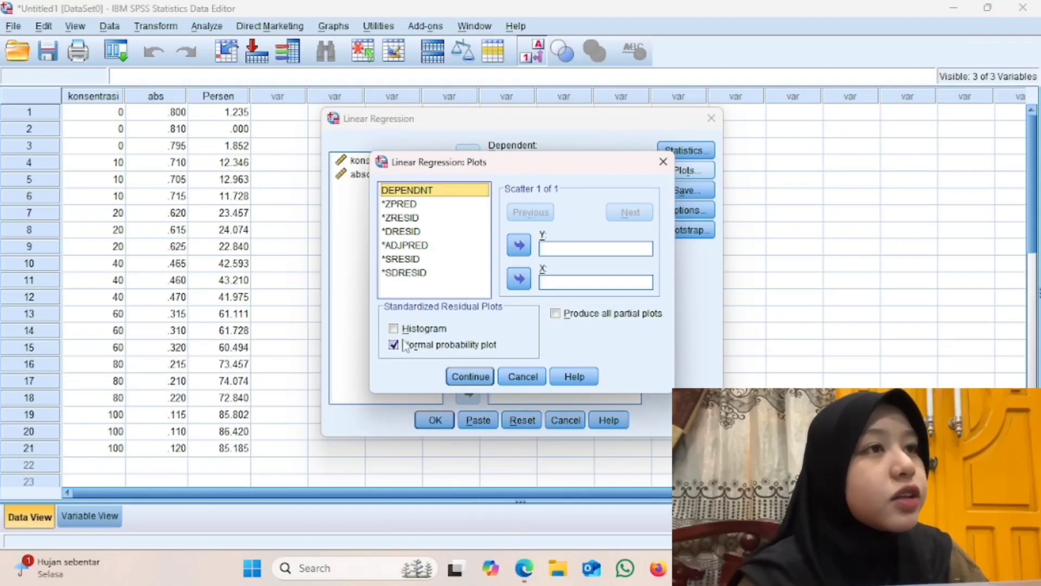
click(469, 377)
click(434, 420)
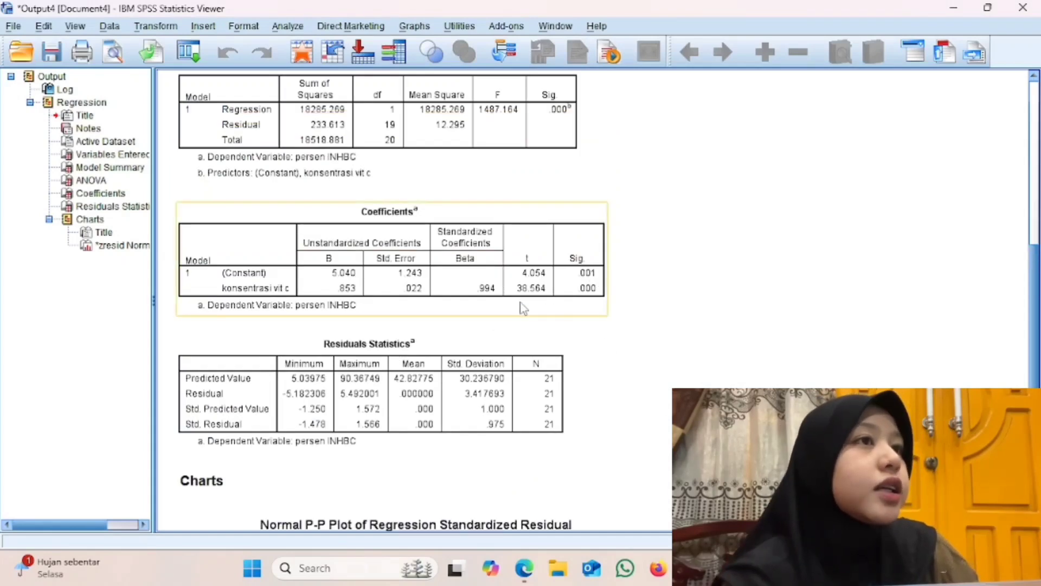
Examine the Model Summary, ANOVA and Coefficients tables in the regression output.
scroll(344, 311, down, 1)
scroll(347, 308, up, 1)
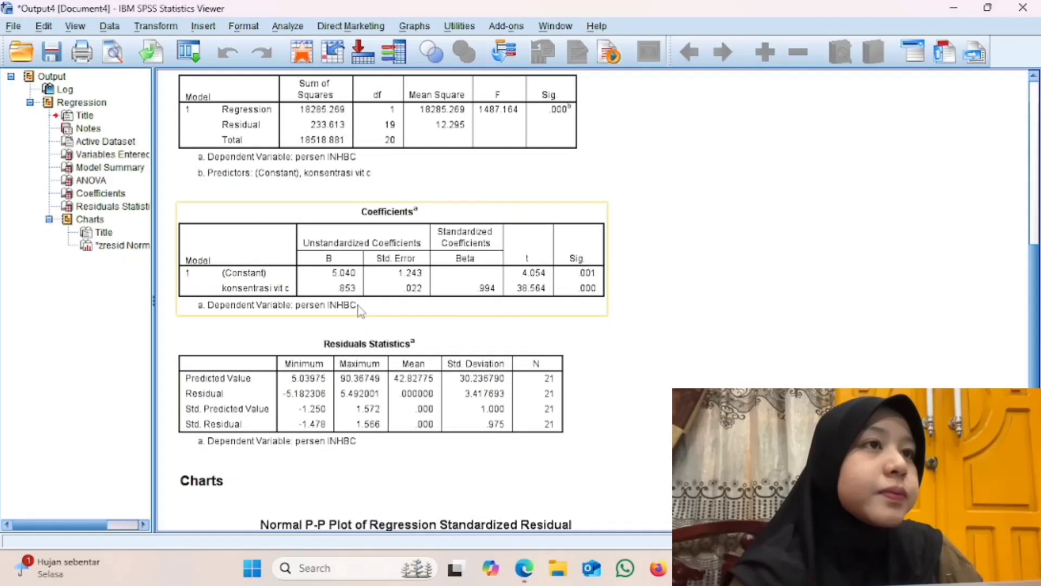
scroll(358, 305, up, 1)
scroll(359, 306, down, 1)
scroll(359, 306, up, 2)
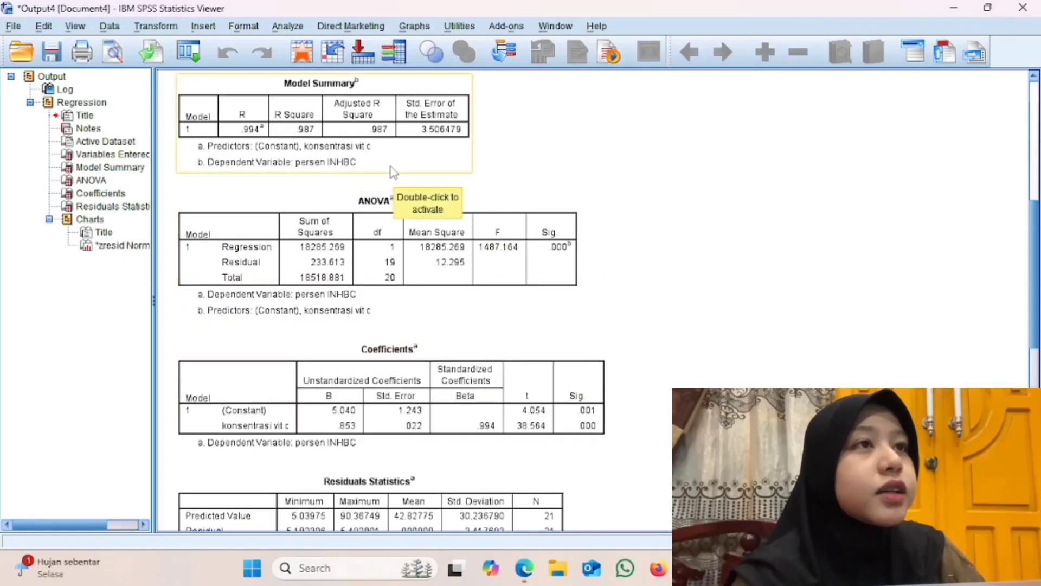
scroll(497, 191, up, 1)
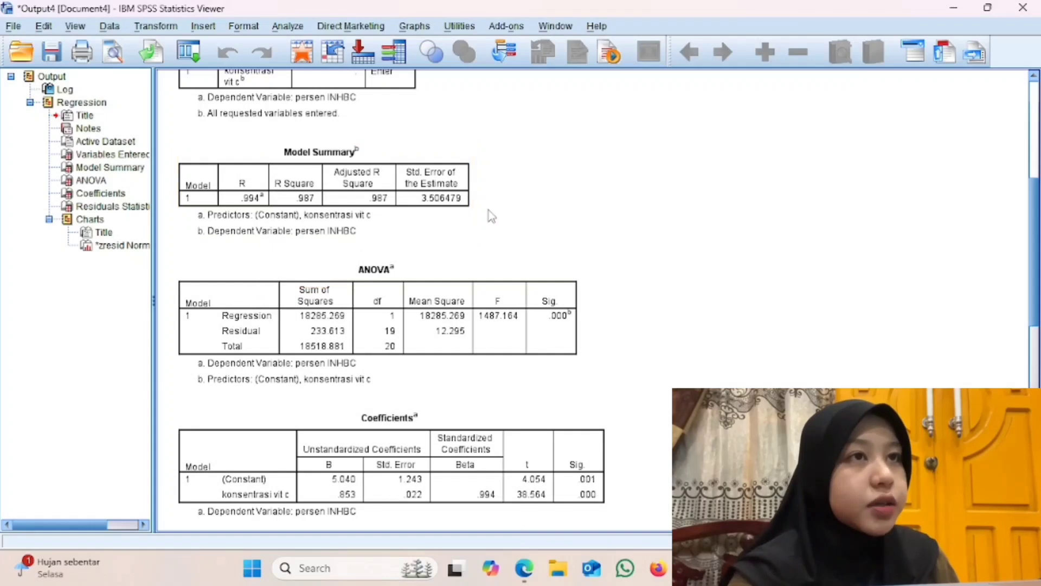
scroll(488, 212, down, 3)
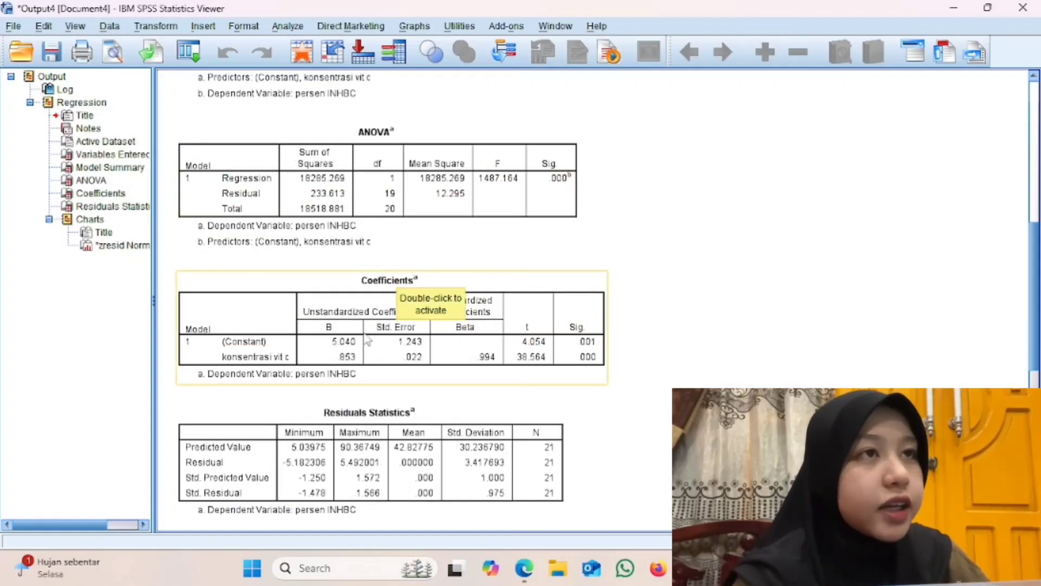
scroll(364, 339, down, 1)
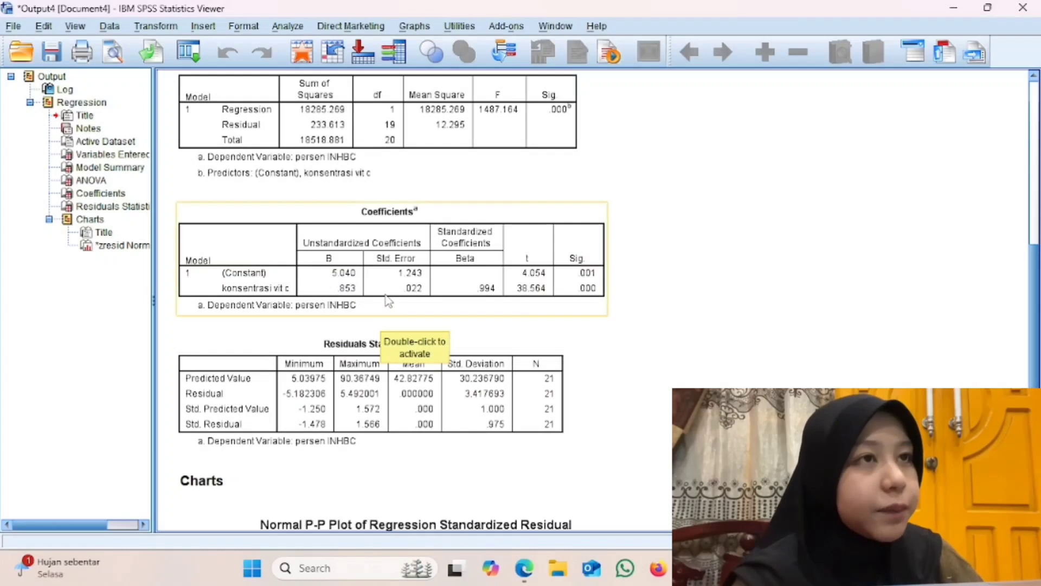